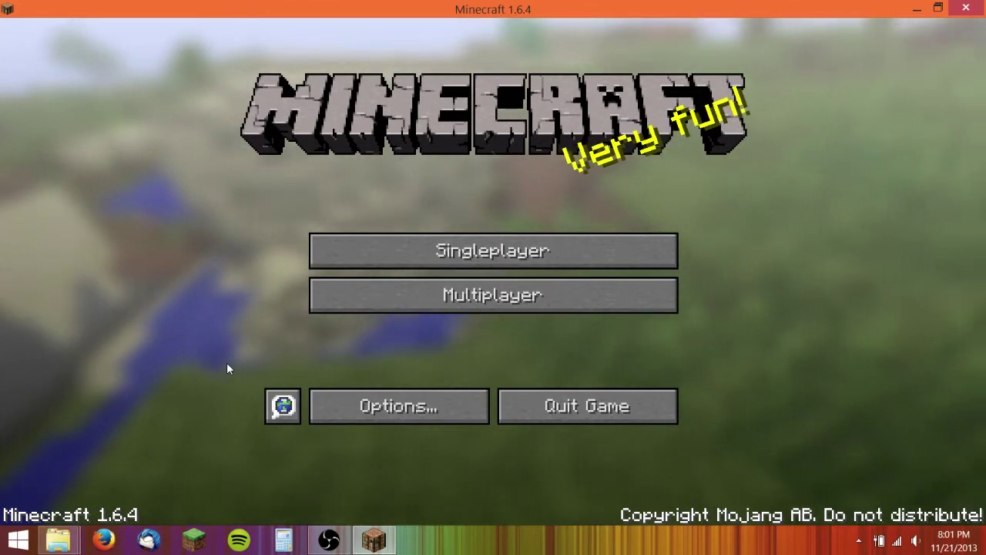
# Step: Load a saved singleplayer world in unmodded 1.6.4 and check the creative inventory
pyautogui.click(413, 253)
pyautogui.doubleClick(406, 238)
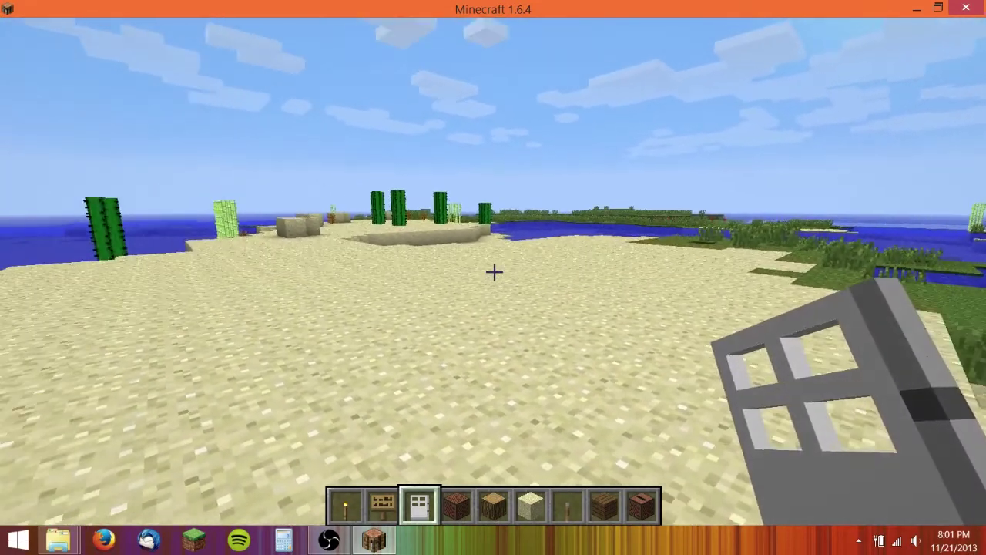
pyautogui.press('e')
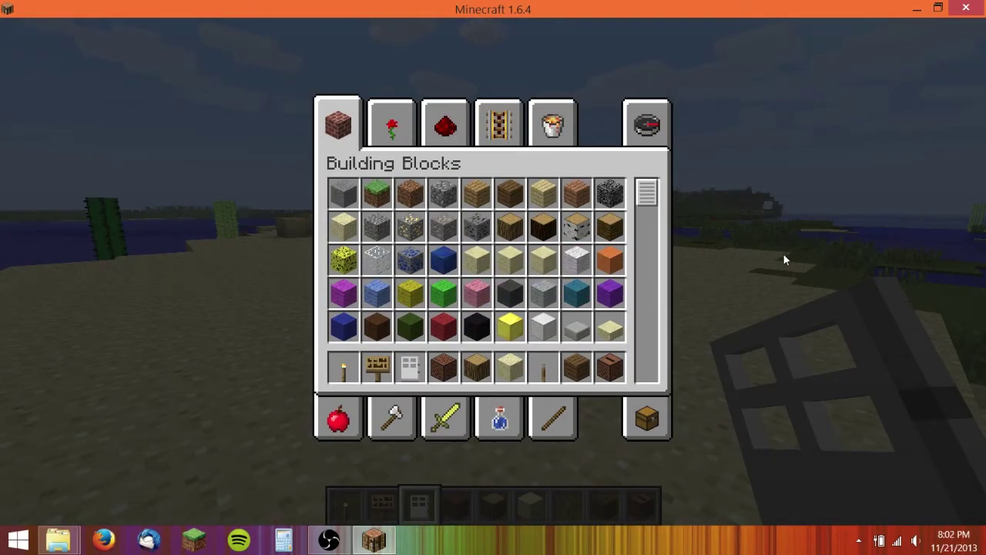
pyautogui.press('e')
# Step: Save and quit to the title screen, then quit Minecraft
pyautogui.press('Escape')
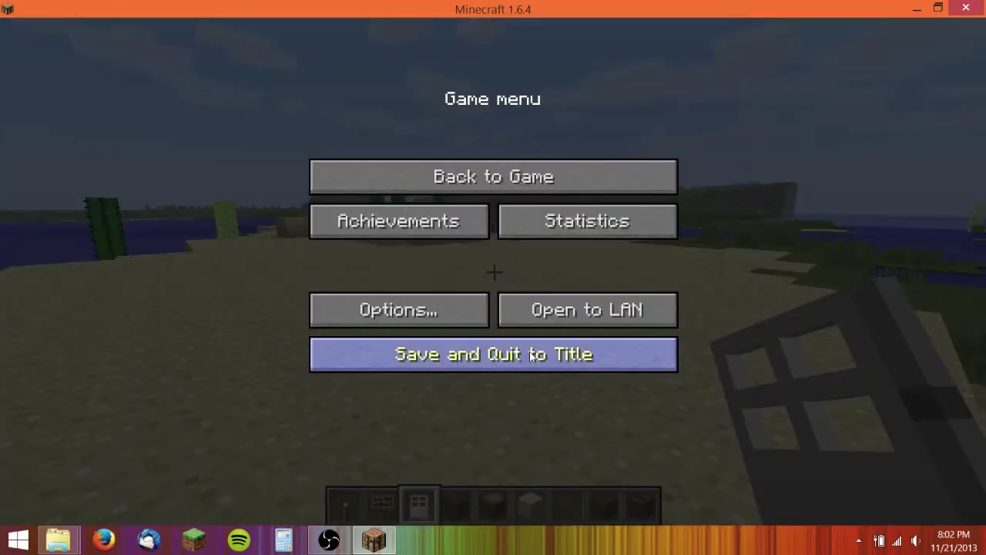
pyautogui.click(529, 352)
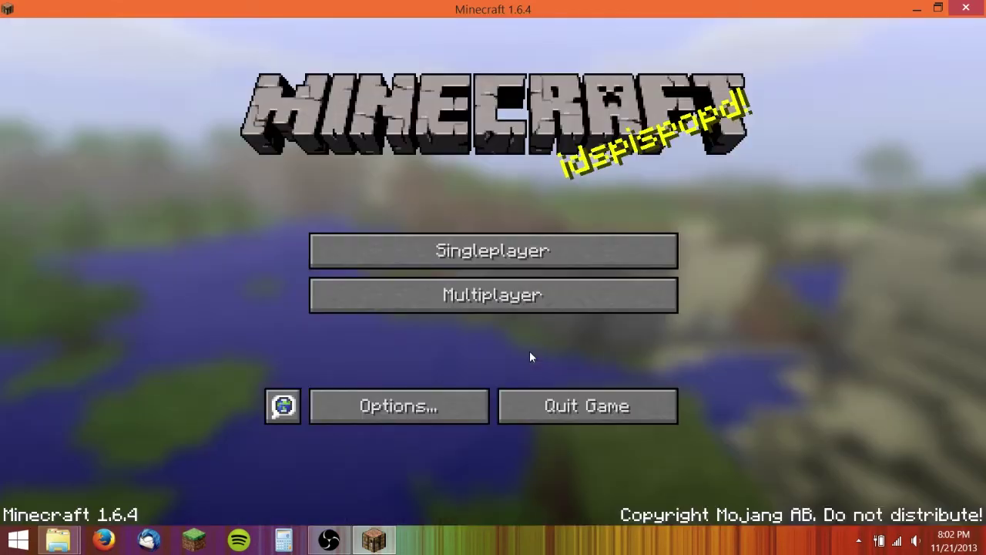
pyautogui.click(594, 417)
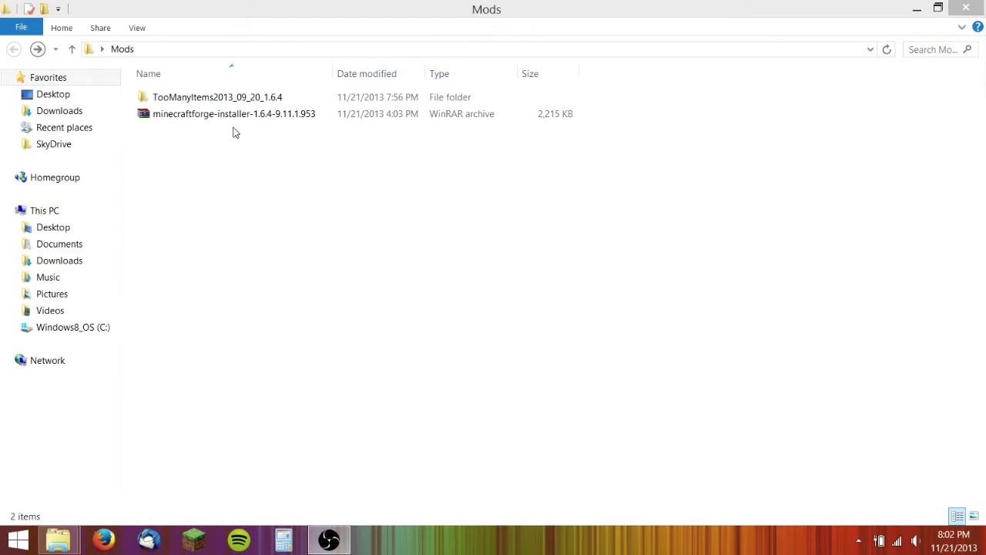
# Step: Run the Forge 9.11.1.953 installer with Java to install the client, then start the launcher
pyautogui.rightClick(185, 121)
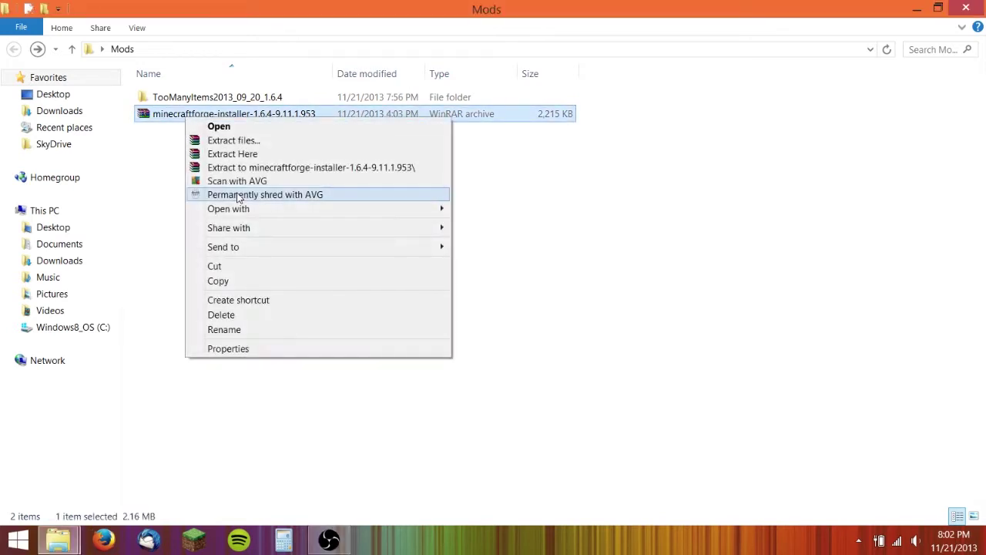
pyautogui.moveTo(238, 210)
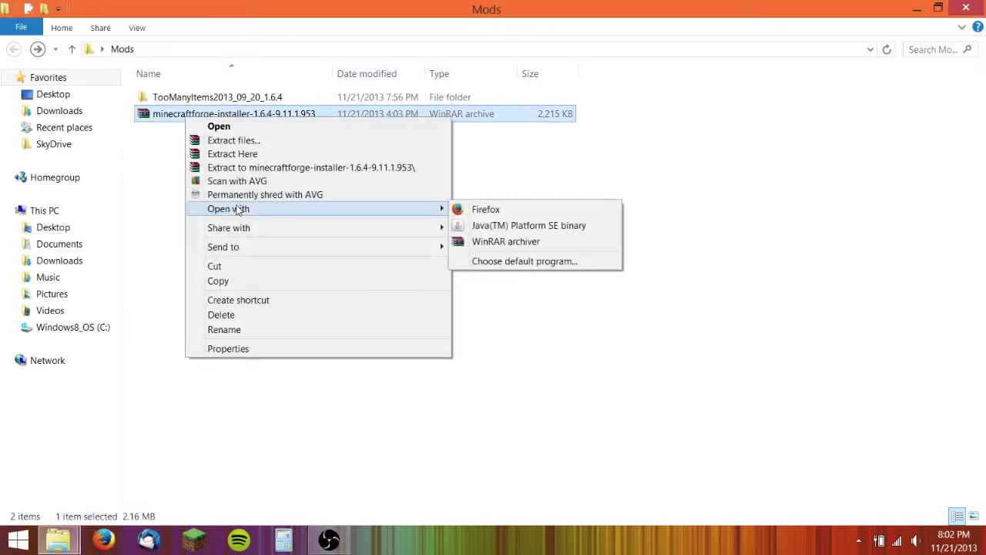
pyautogui.click(509, 228)
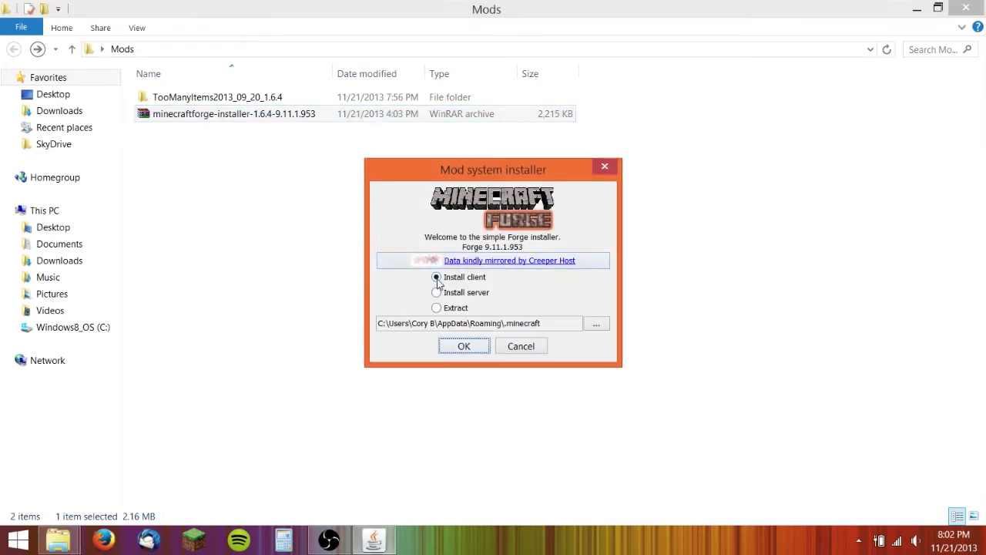
pyautogui.click(463, 347)
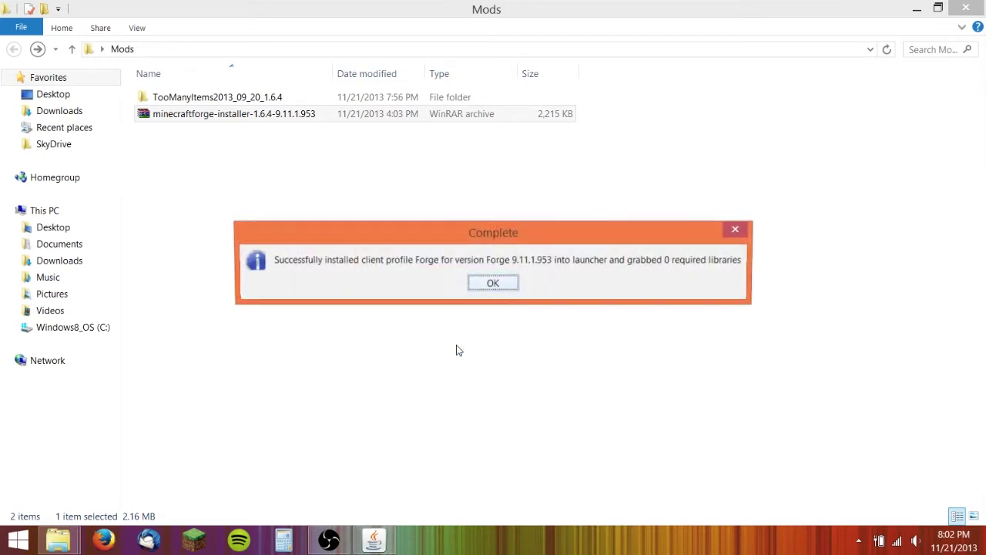
pyautogui.click(493, 284)
pyautogui.click(196, 539)
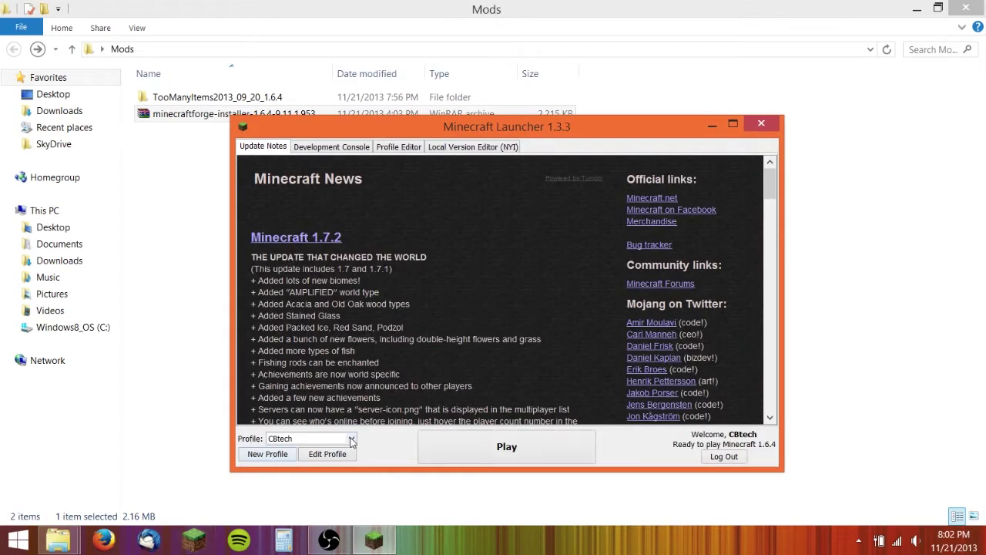
# Step: Select the Forge profile in the launcher and play with the logged-in account
pyautogui.click(352, 438)
pyautogui.click(283, 464)
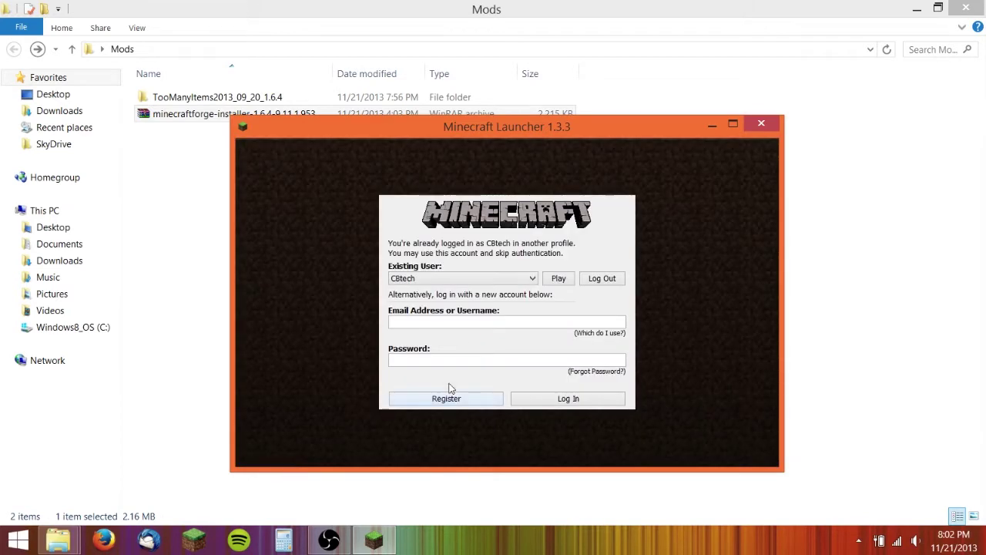
pyautogui.click(559, 278)
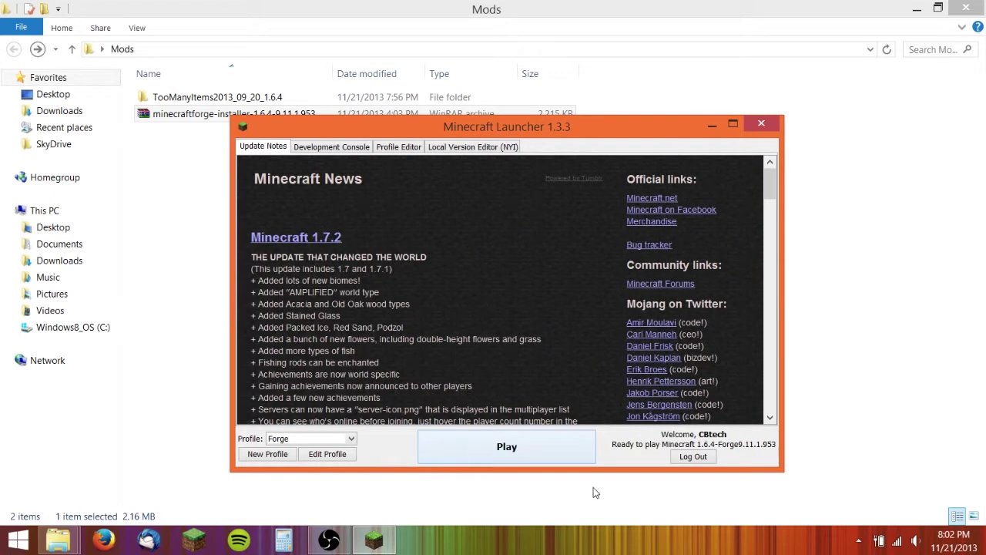
pyautogui.click(479, 455)
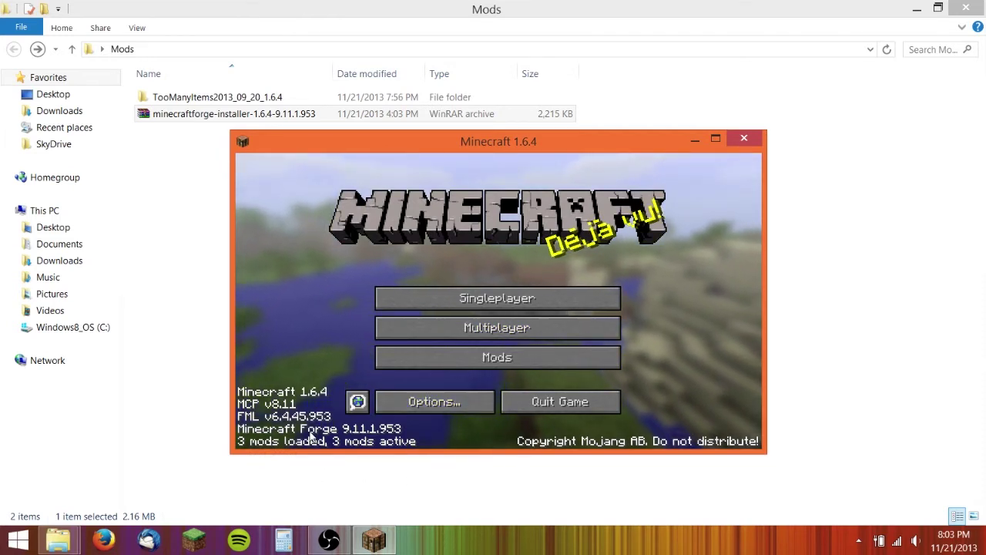
# Step: Confirm the Mods list shows 3 loaded mods, then quit the game
pyautogui.click(462, 359)
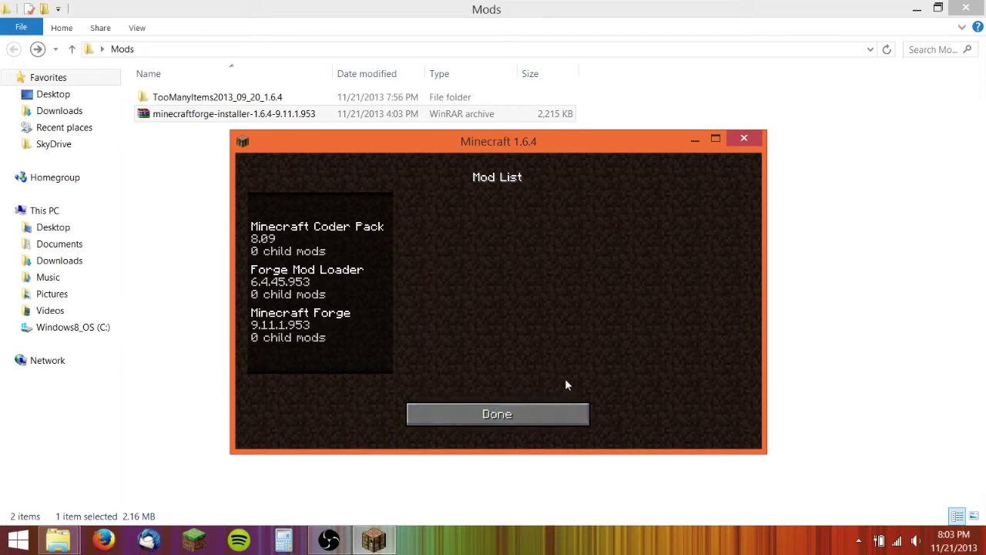
pyautogui.click(482, 418)
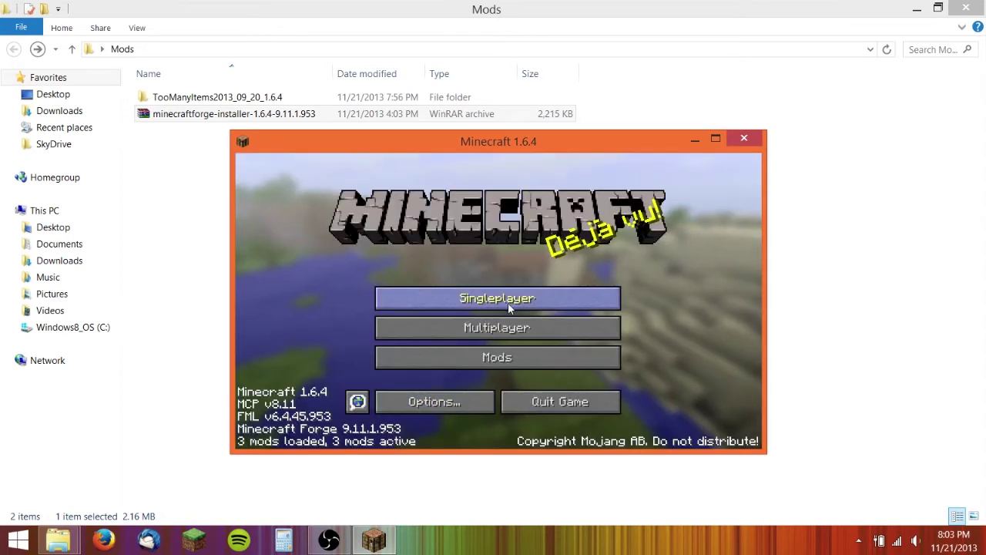
pyautogui.click(574, 402)
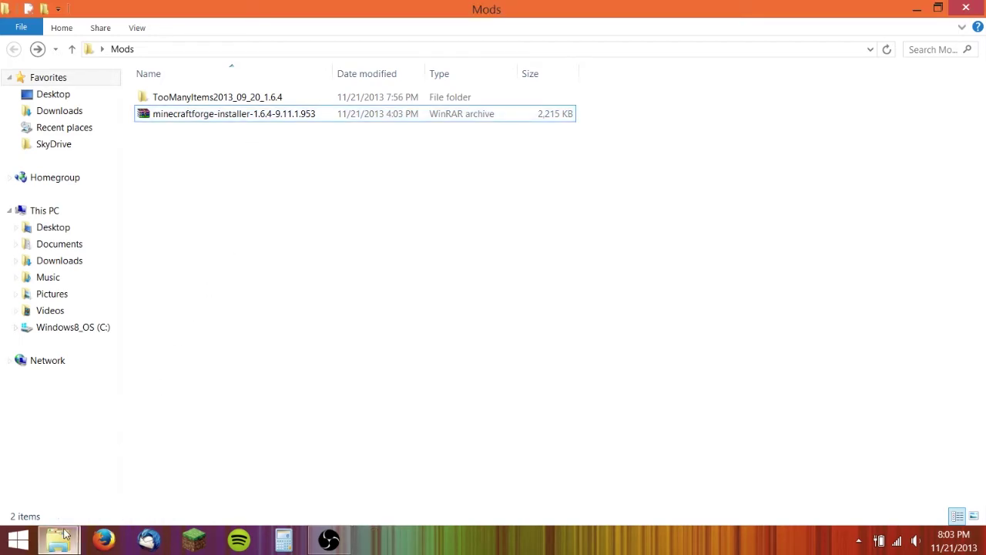
# Step: Open the .minecraft\mods folder through Run %appdata%
pyautogui.moveTo(60, 540)
pyautogui.click(275, 454)
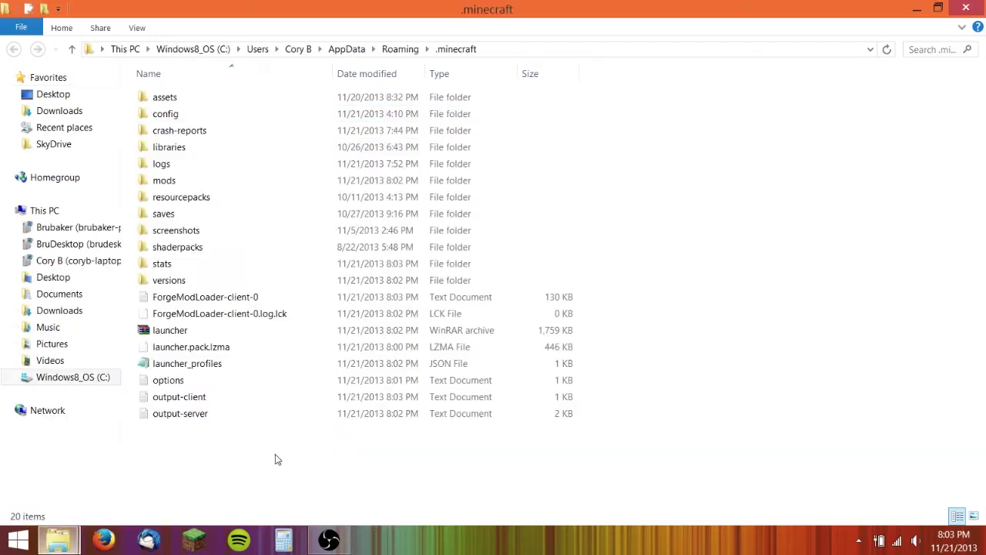
pyautogui.rightClick(21, 543)
pyautogui.moveTo(77, 519)
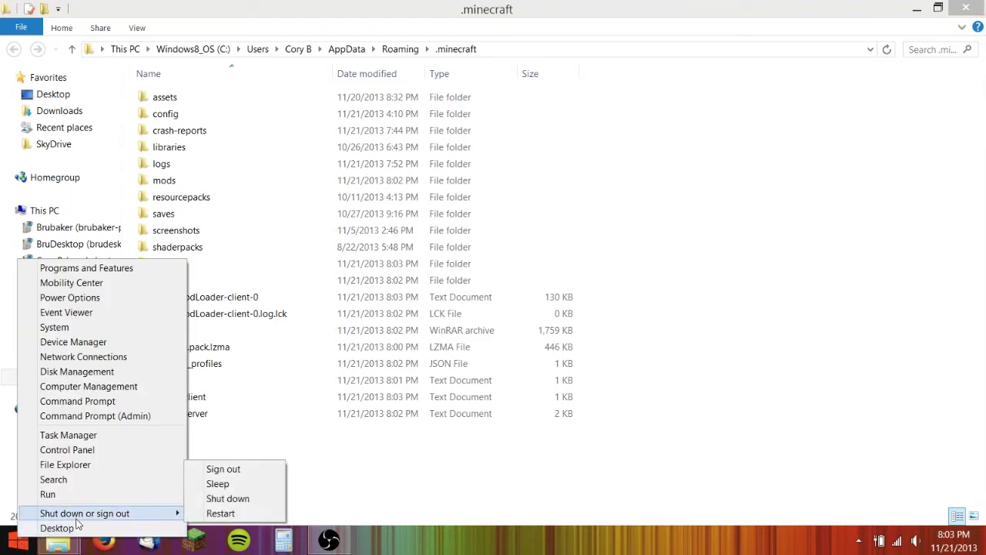
pyautogui.click(65, 494)
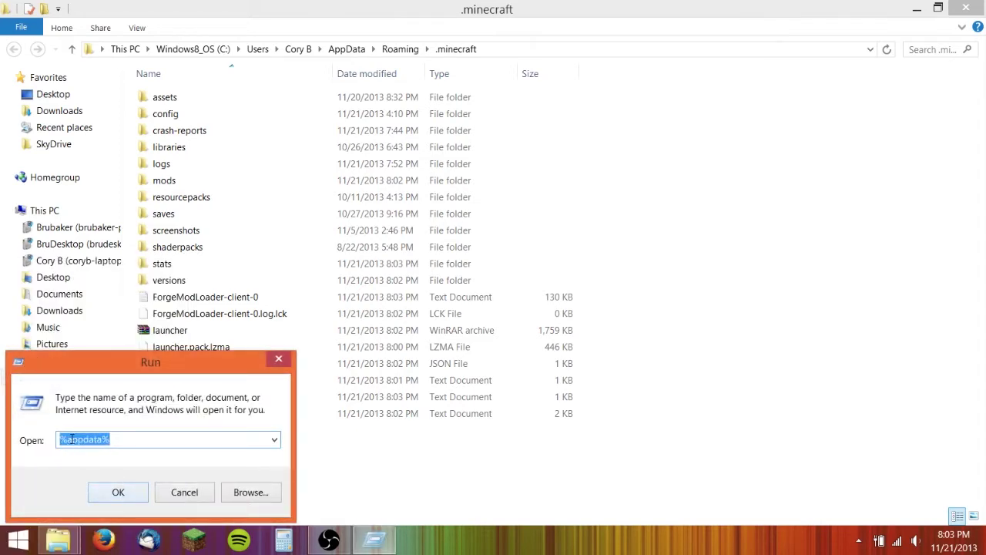
pyautogui.click(117, 494)
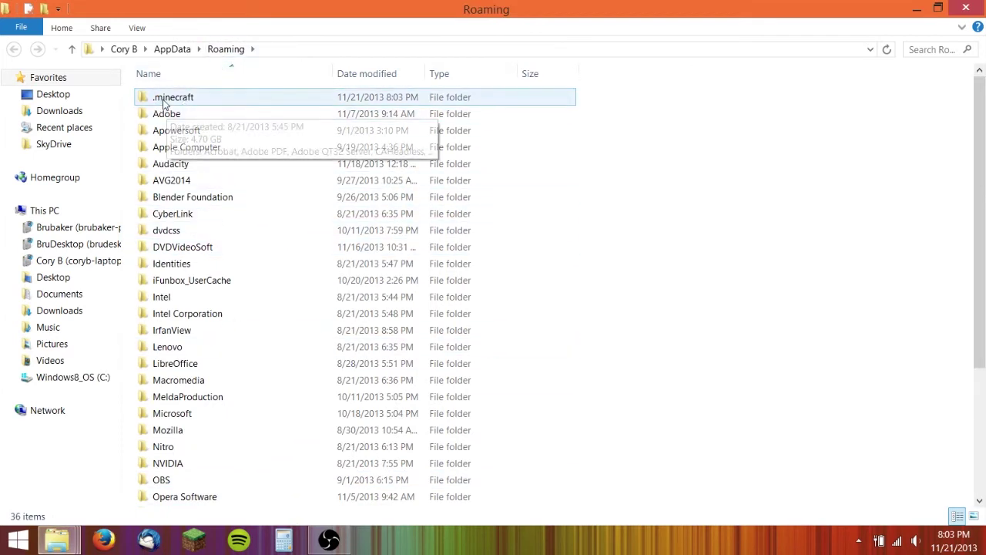
pyautogui.doubleClick(163, 102)
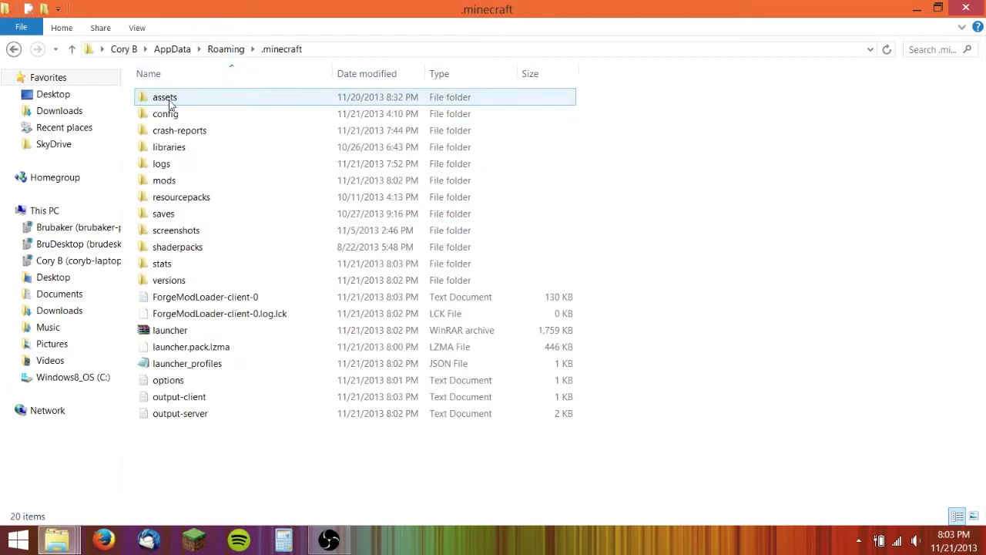
pyautogui.click(916, 6)
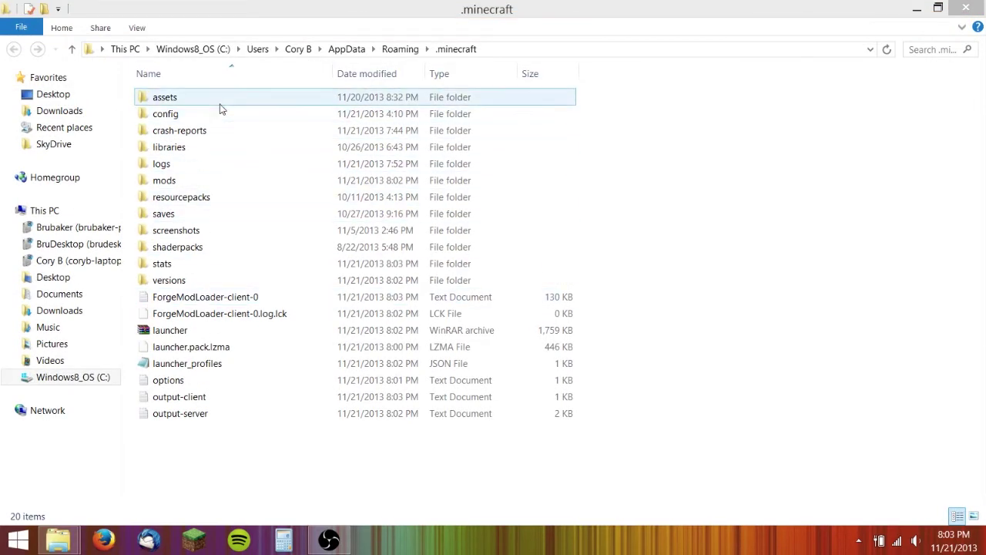
pyautogui.doubleClick(172, 185)
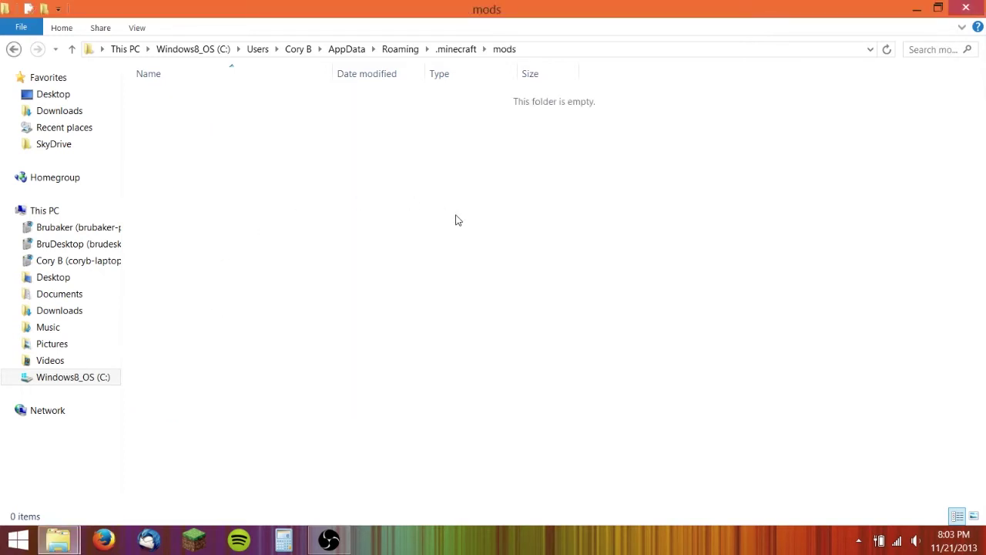
# Step: Copy the TooManyItems2013_09_20_1.6.4 folder from Mods and paste it into .minecraft\mods
pyautogui.moveTo(58, 539)
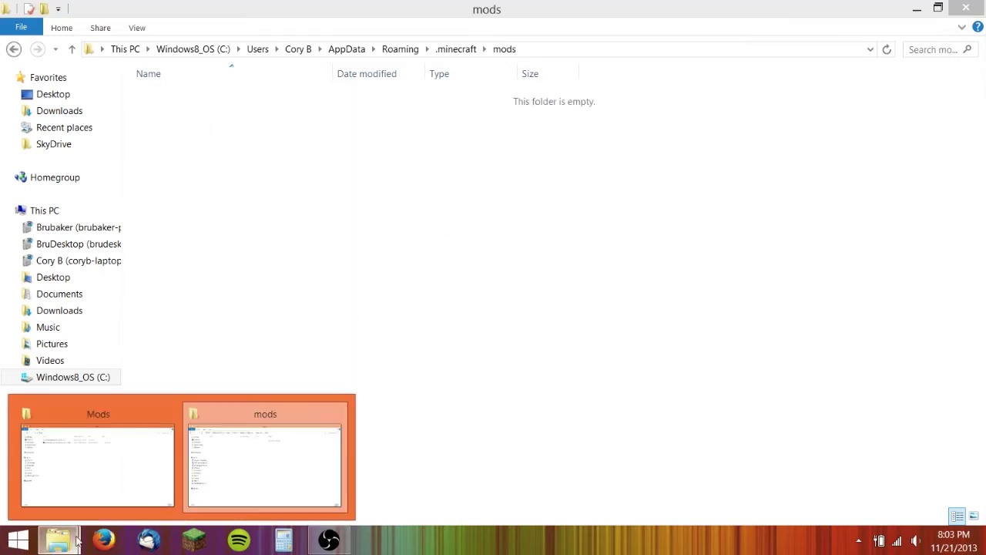
pyautogui.click(100, 458)
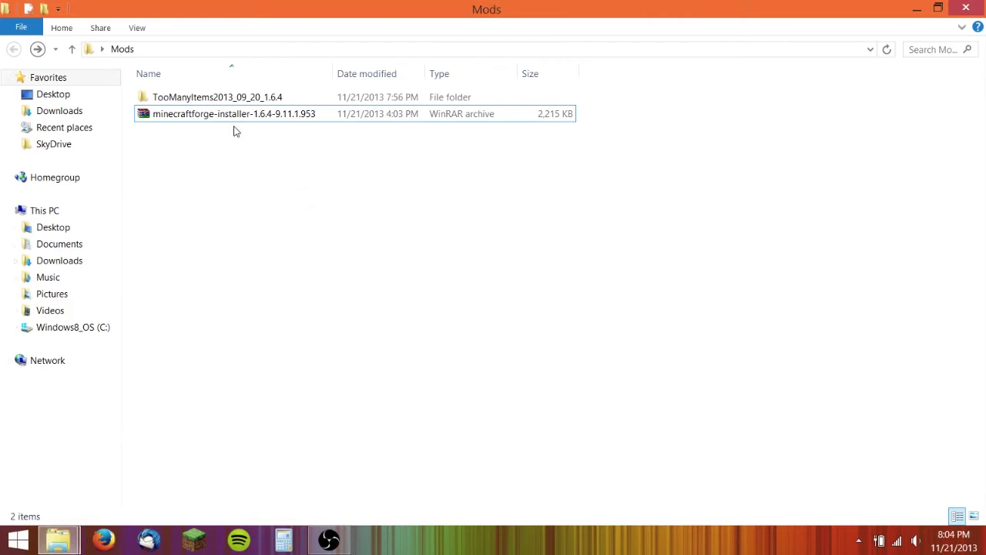
pyautogui.click(206, 103)
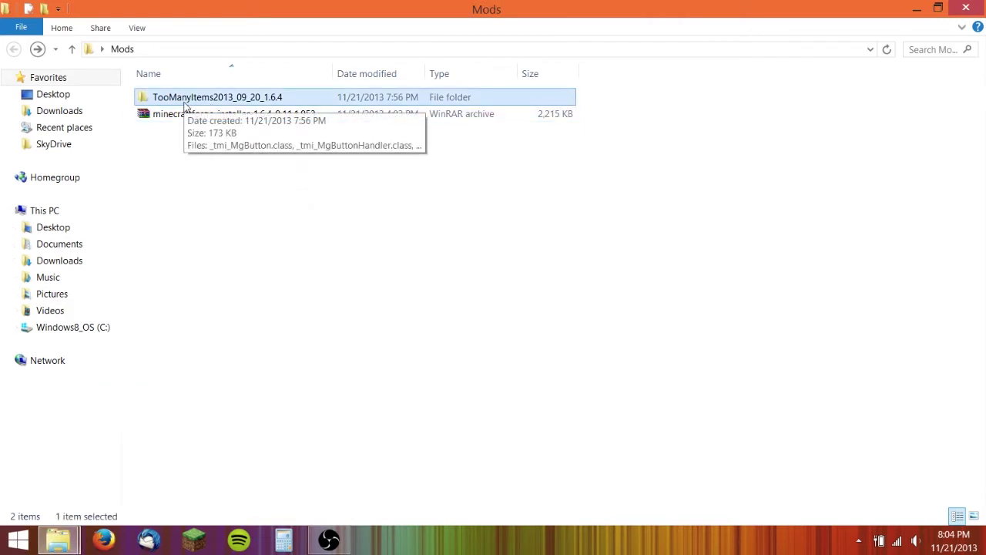
pyautogui.rightClick(188, 100)
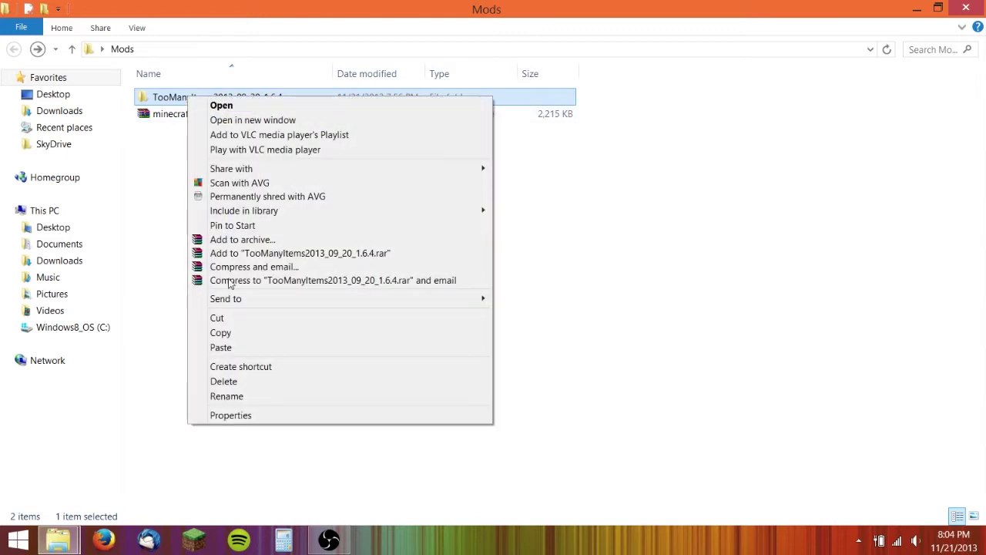
pyautogui.click(223, 333)
pyautogui.click(62, 542)
pyautogui.click(260, 470)
pyautogui.rightClick(238, 228)
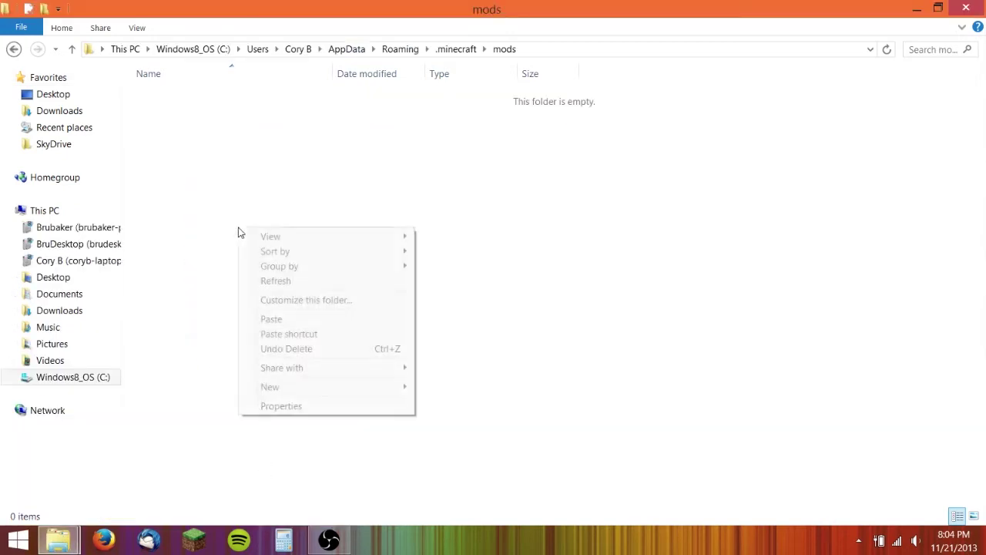
pyautogui.click(301, 321)
pyautogui.click(291, 281)
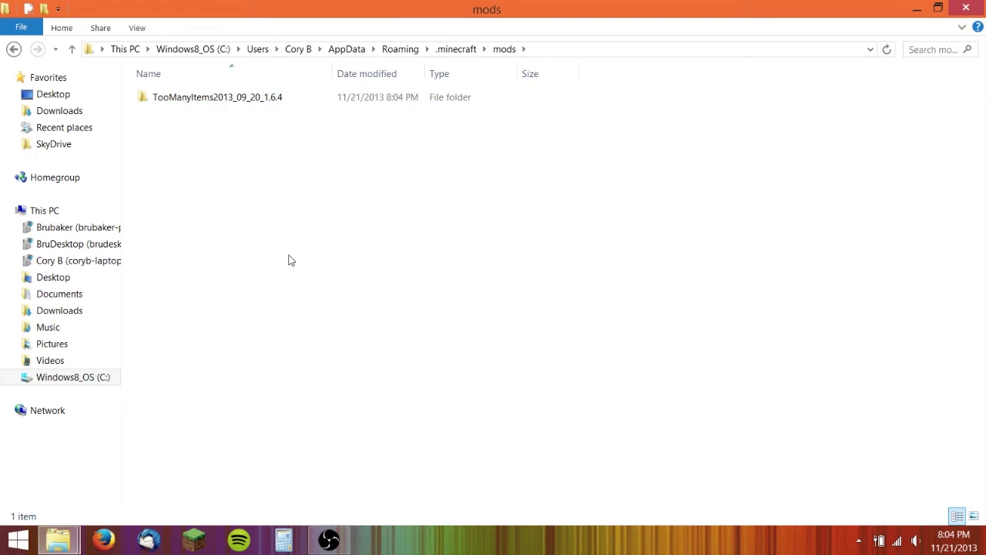
pyautogui.click(196, 541)
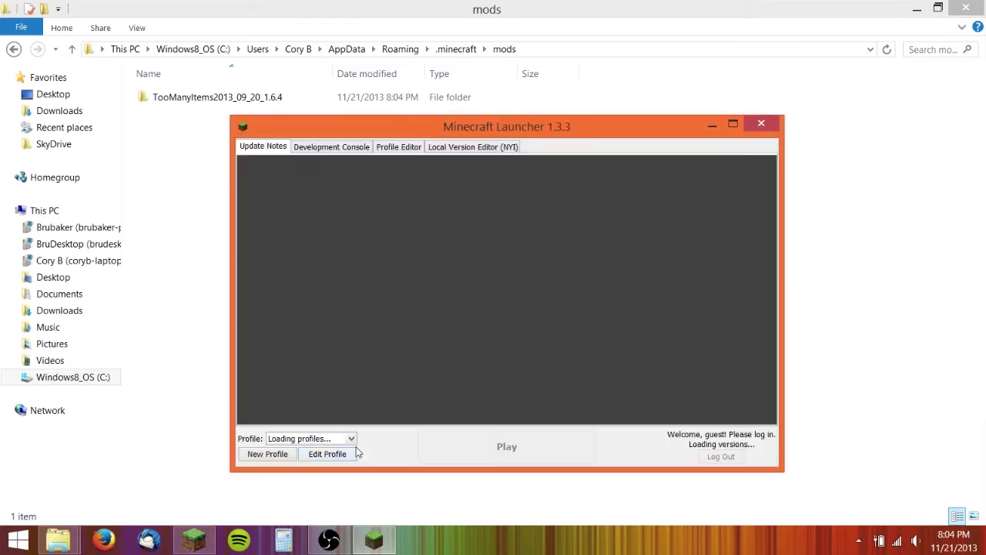
# Step: Launch the game, confirm mod_TooManyItems 1.0 among the 4 loaded mods, then quit
pyautogui.click(505, 449)
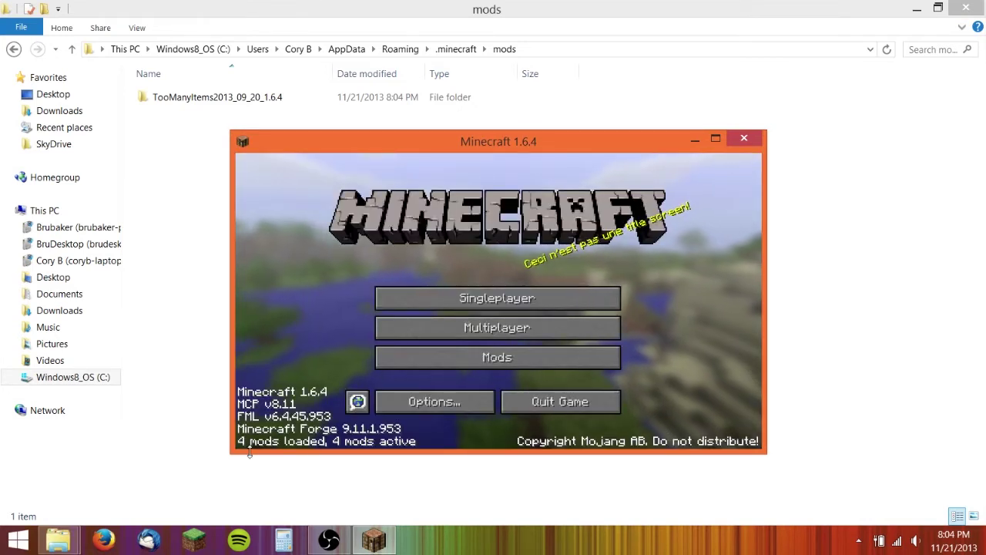
pyautogui.click(522, 355)
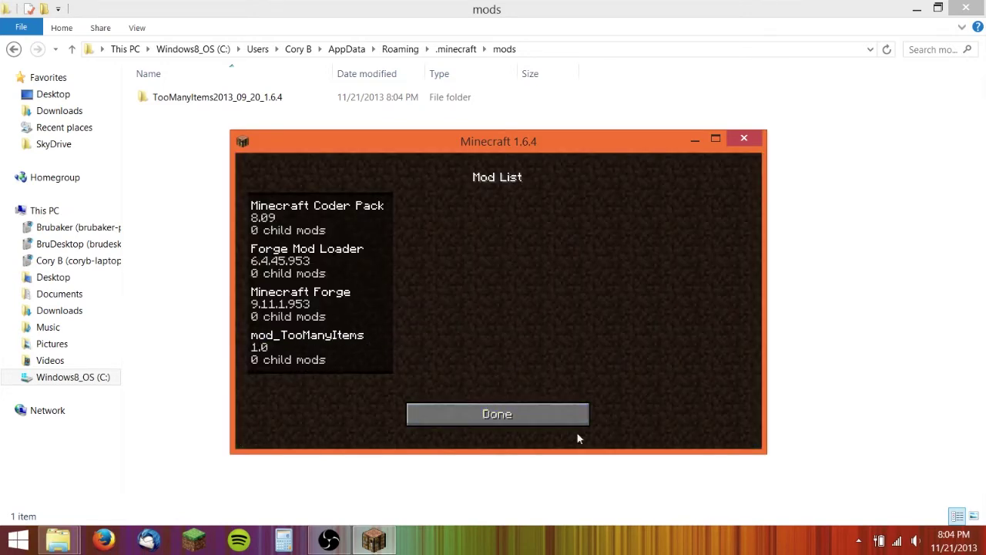
pyautogui.click(497, 418)
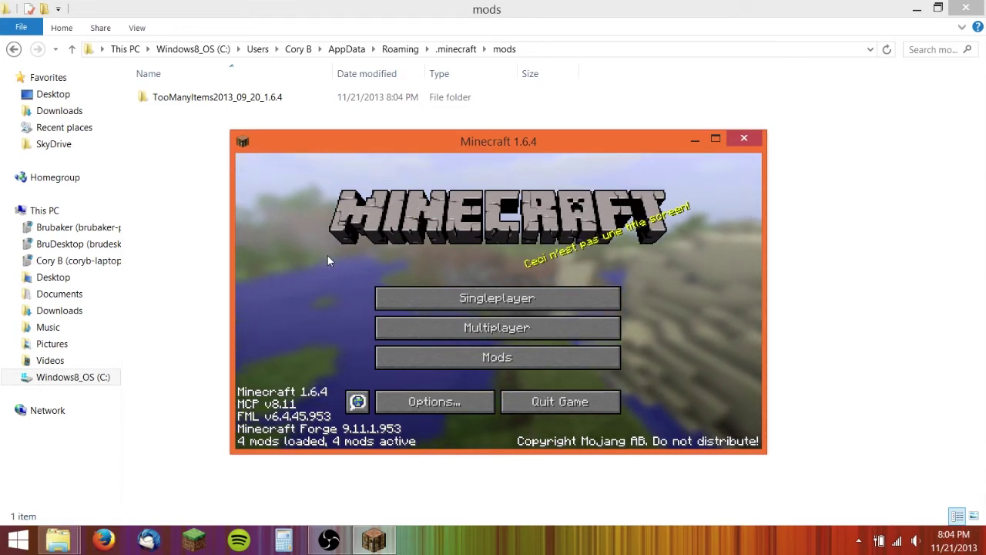
pyautogui.click(560, 402)
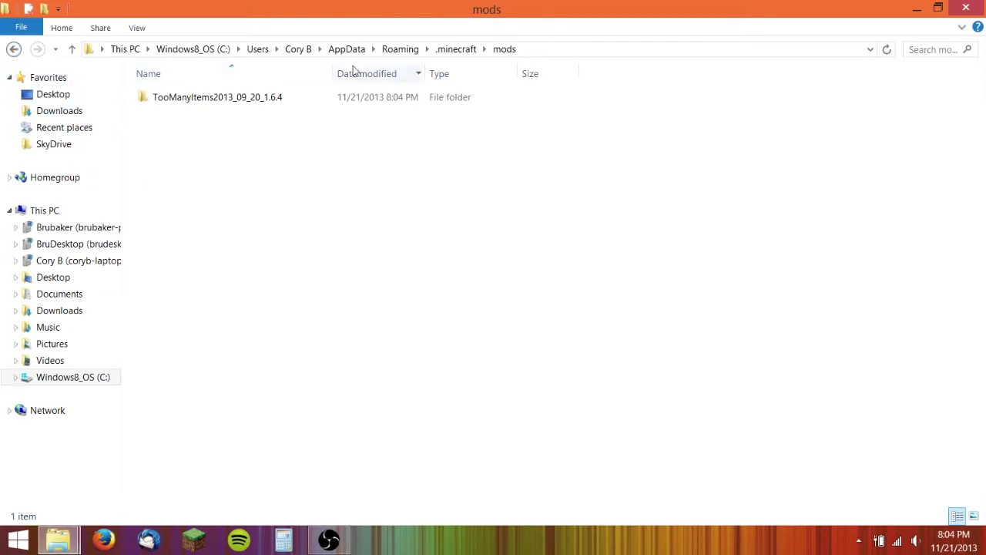
# Step: In versions, duplicate the 1.6.4 folder and rename the copy 1.6.4mod
pyautogui.click(440, 52)
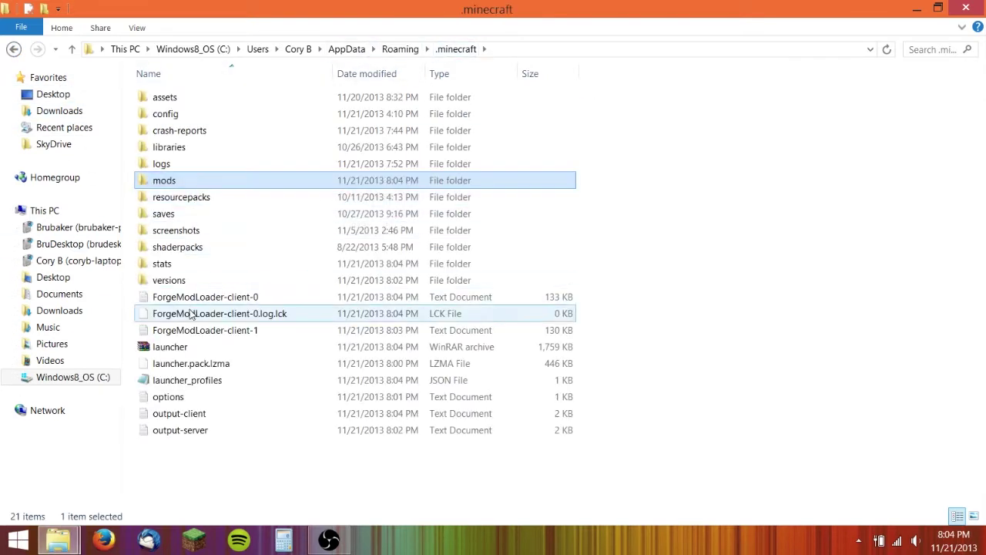
pyautogui.doubleClick(171, 283)
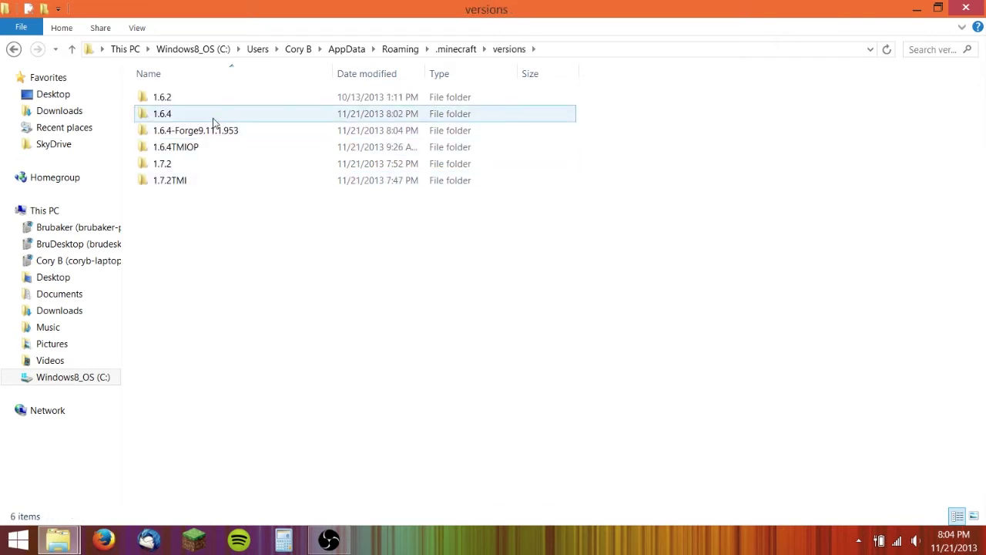
pyautogui.click(191, 182)
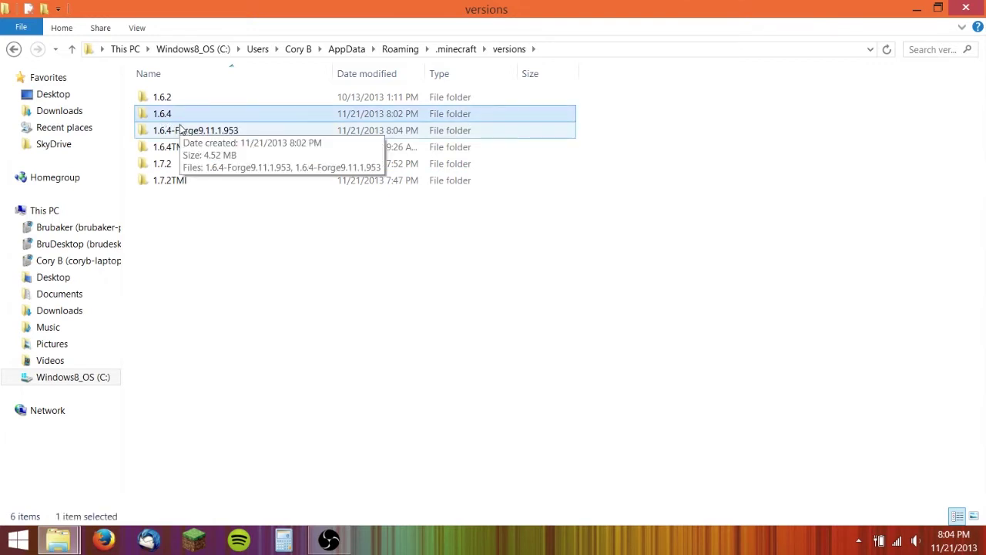
pyautogui.rightClick(163, 117)
pyautogui.click(219, 351)
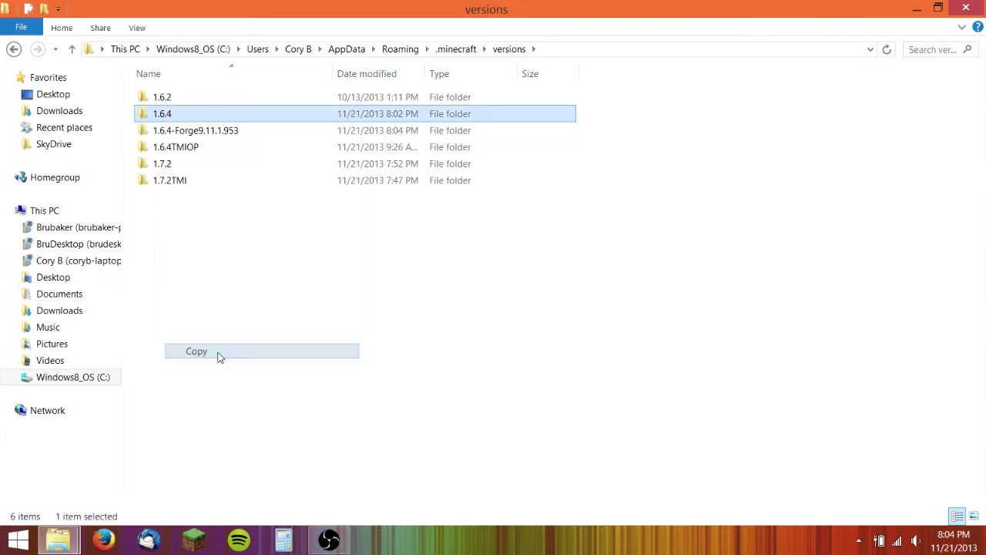
pyautogui.rightClick(227, 337)
pyautogui.click(259, 247)
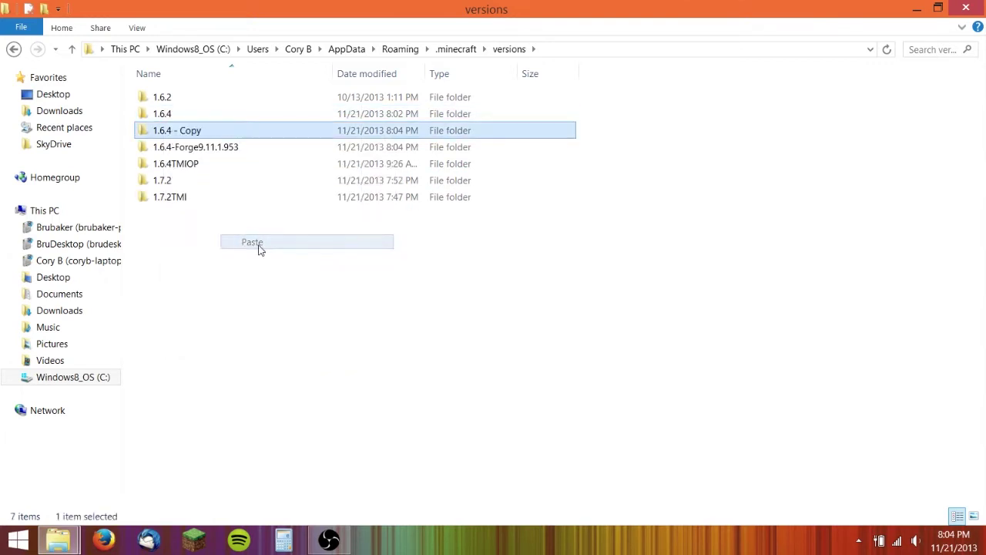
pyautogui.rightClick(182, 132)
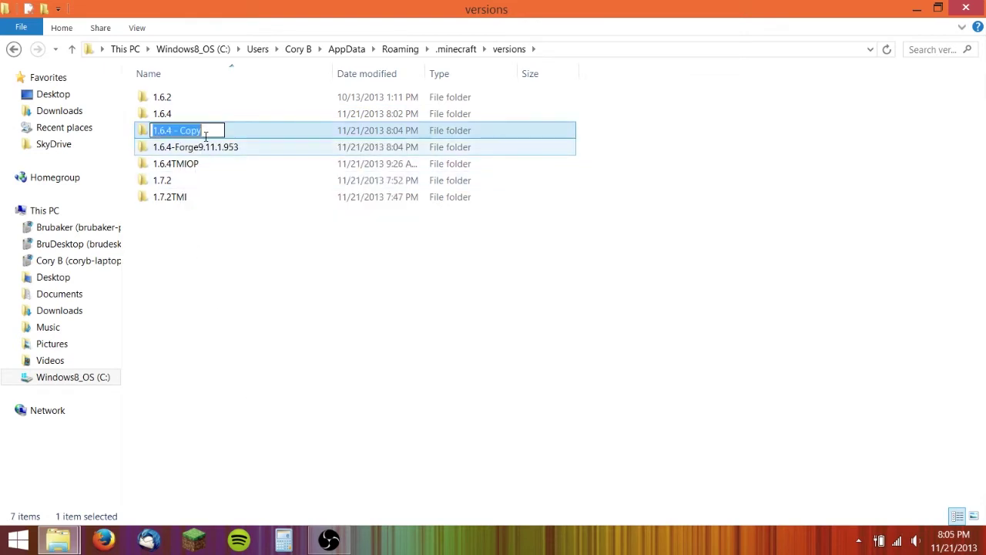
pyautogui.moveTo(206, 135); pyautogui.dragTo(171, 130)
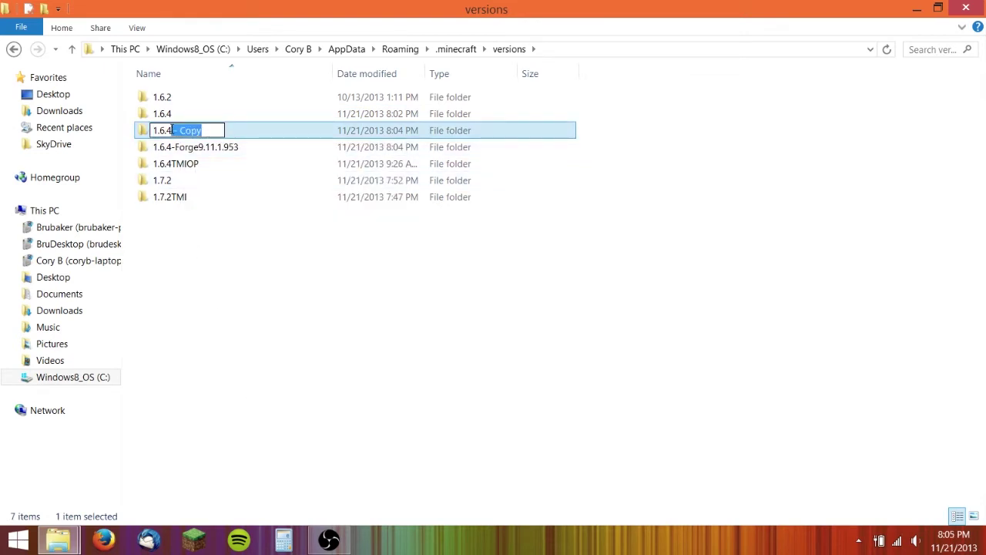
pyautogui.write('mod')
pyautogui.click(182, 254)
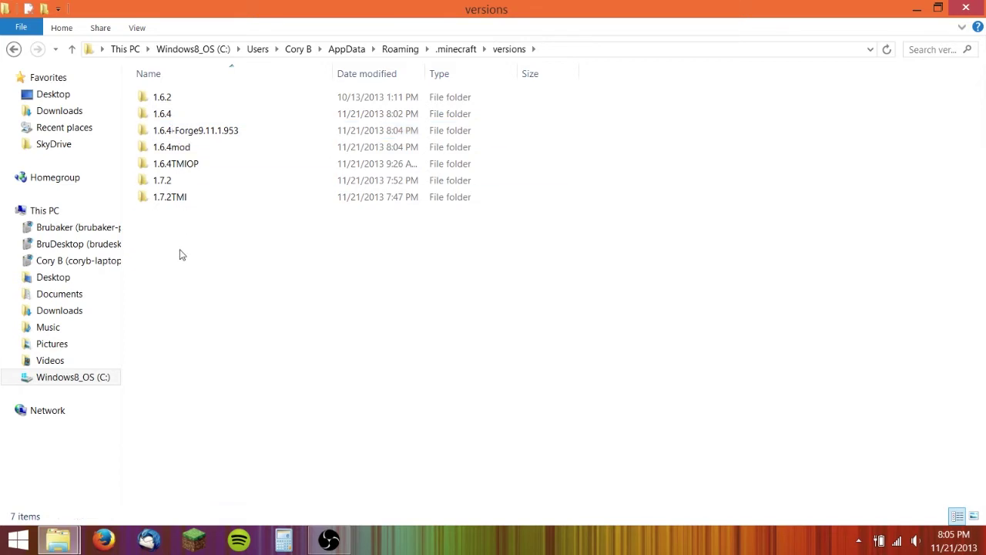
# Step: Rename the 1.6.4 archive inside the 1.6.4mod folder to 1.6.4mod
pyautogui.doubleClick(176, 155)
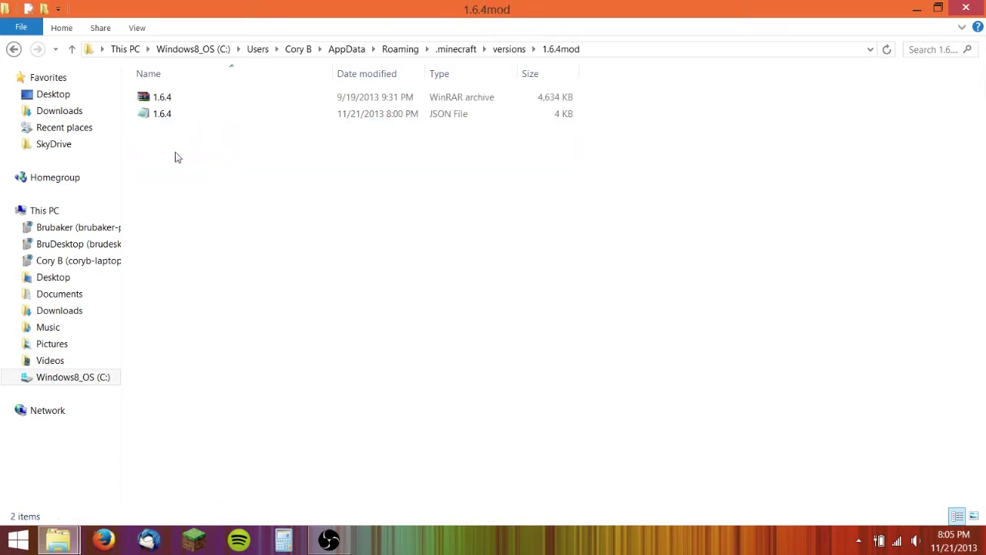
pyautogui.click(166, 97)
pyautogui.rightClick(176, 99)
pyautogui.click(220, 310)
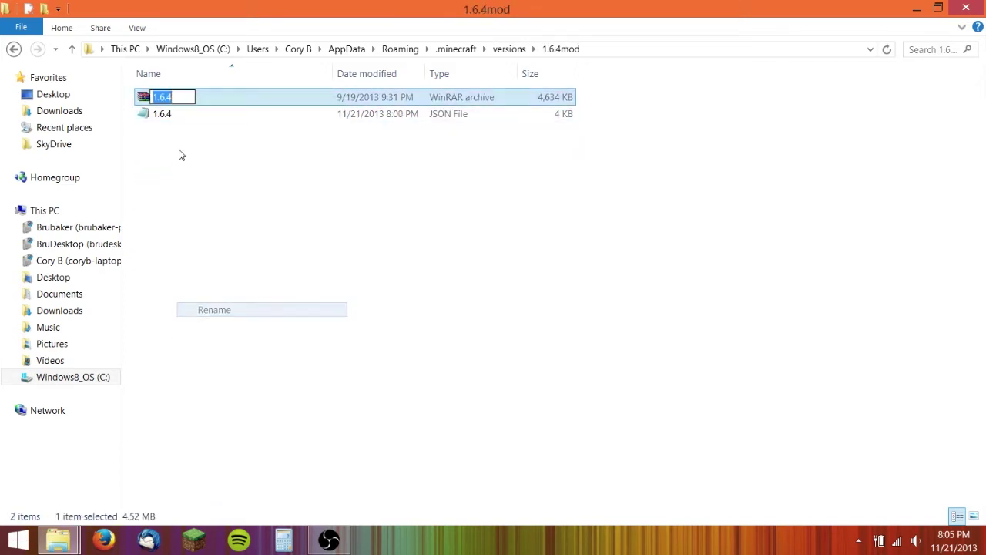
pyautogui.click(187, 100)
pyautogui.write('mod')
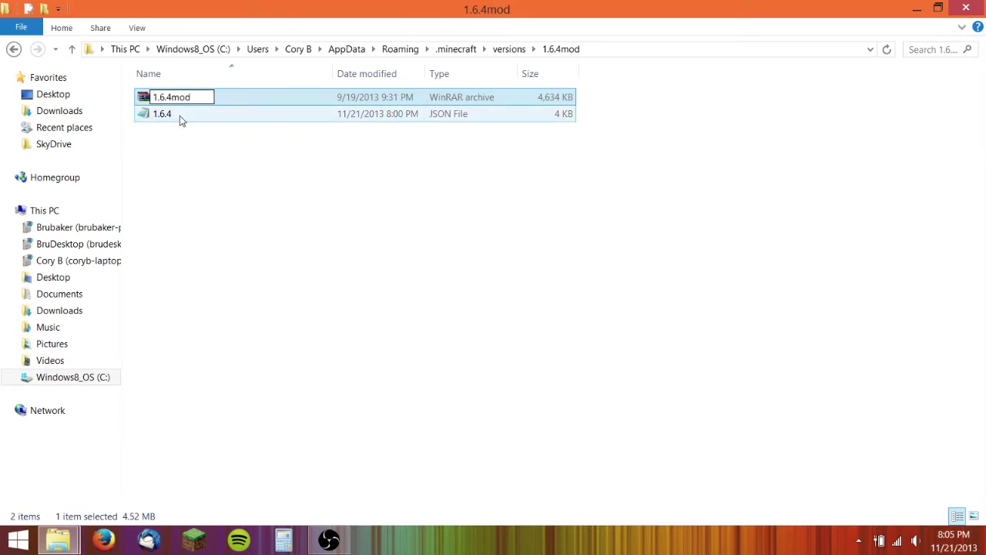
pyautogui.press('Return')
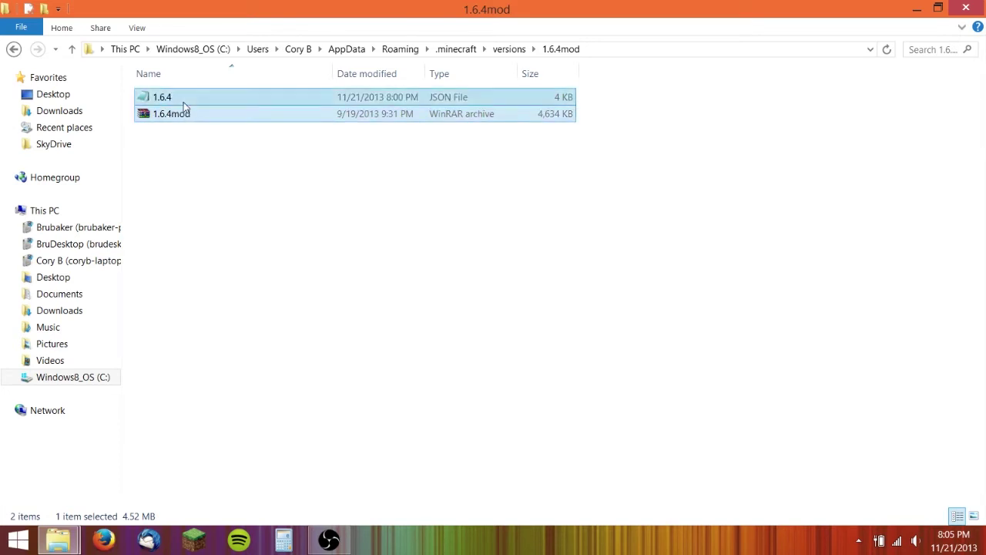
# Step: Rename the JSON file to 1.6.4mod and open it in Notepad
pyautogui.rightClick(183, 102)
pyautogui.click(227, 341)
pyautogui.click(184, 97)
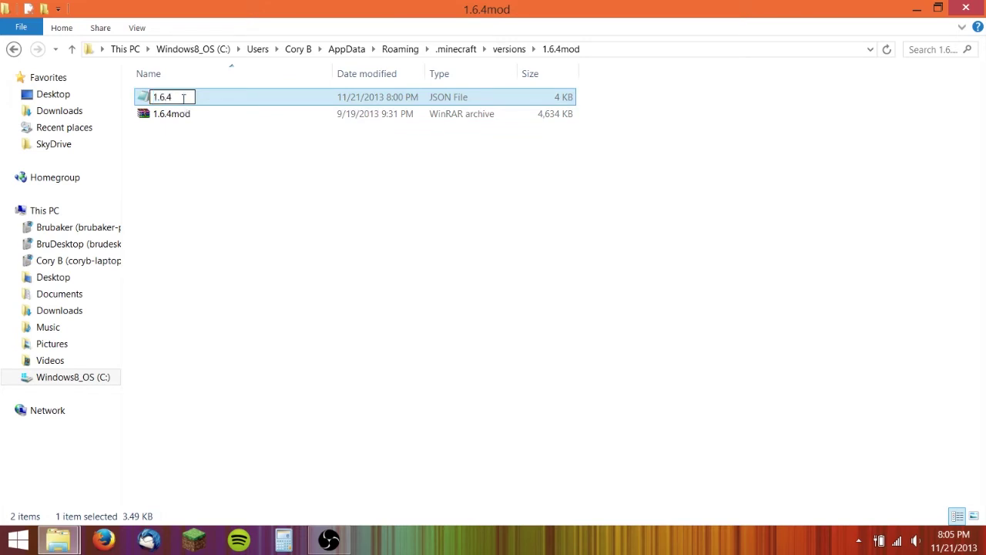
pyautogui.write('mod')
pyautogui.click(185, 139)
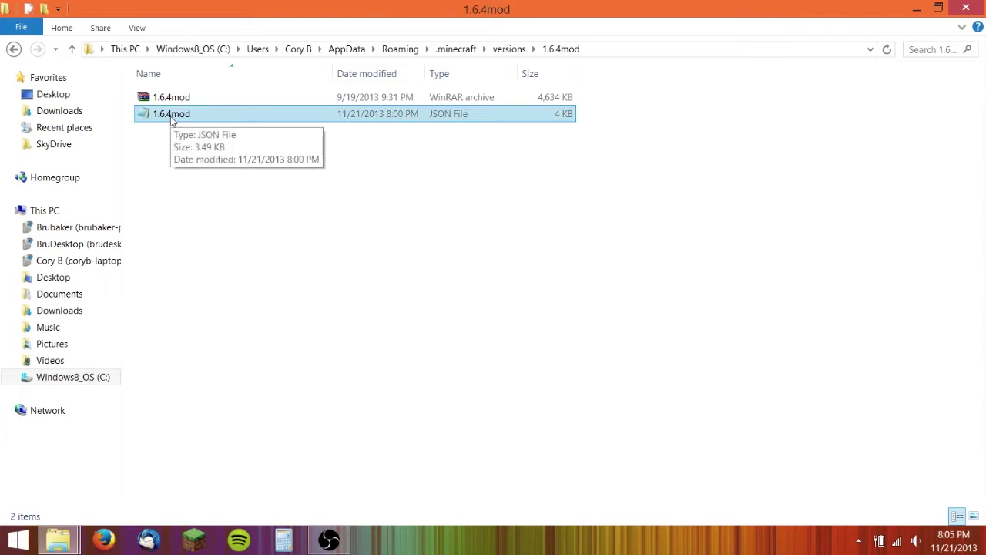
pyautogui.doubleClick(172, 116)
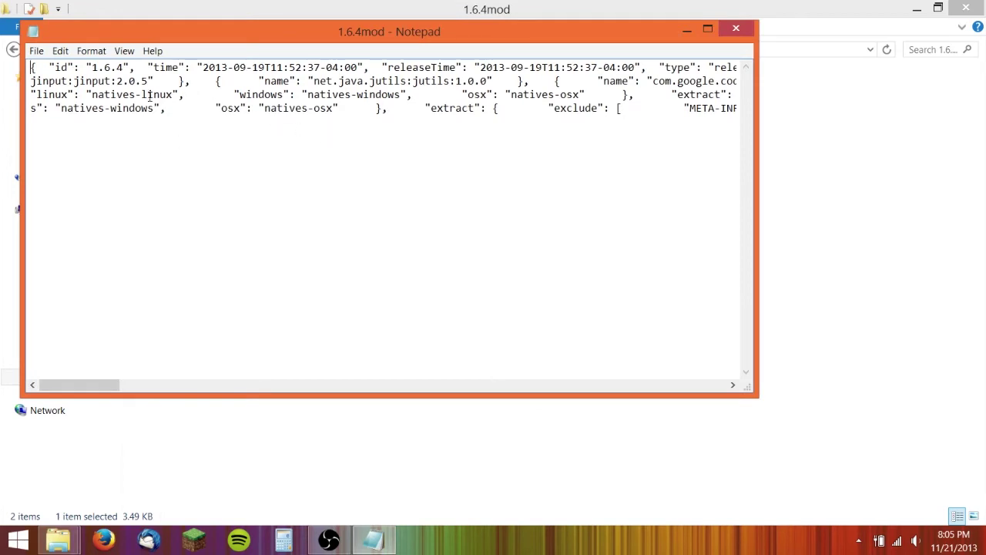
# Step: Append 'mod' to the JSON id value so it reads "1.6.4mod", save, and close Notepad
pyautogui.moveTo(92, 68); pyautogui.dragTo(123, 67)
pyautogui.click(125, 67)
pyautogui.write('mod')
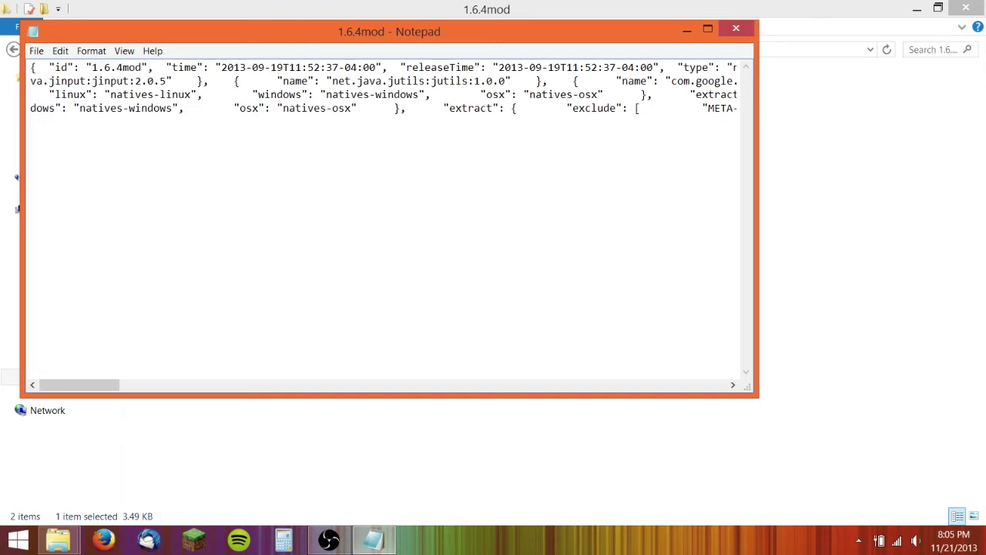
pyautogui.click(37, 51)
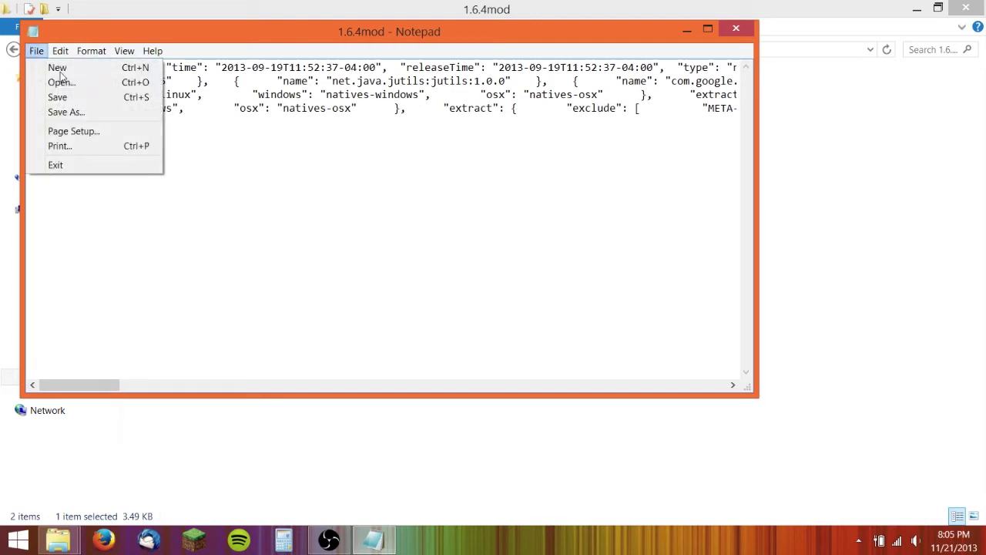
pyautogui.click(73, 98)
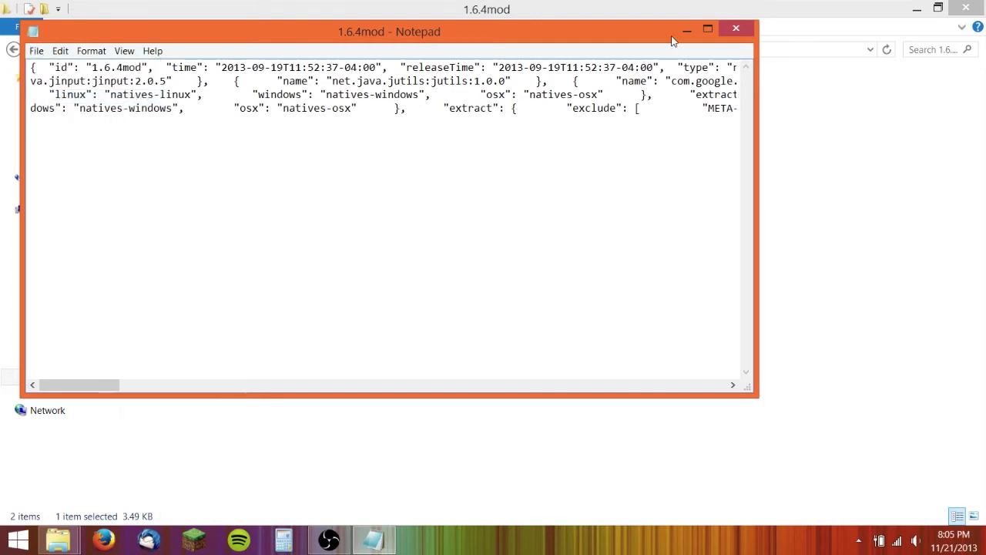
pyautogui.click(736, 28)
pyautogui.click(400, 330)
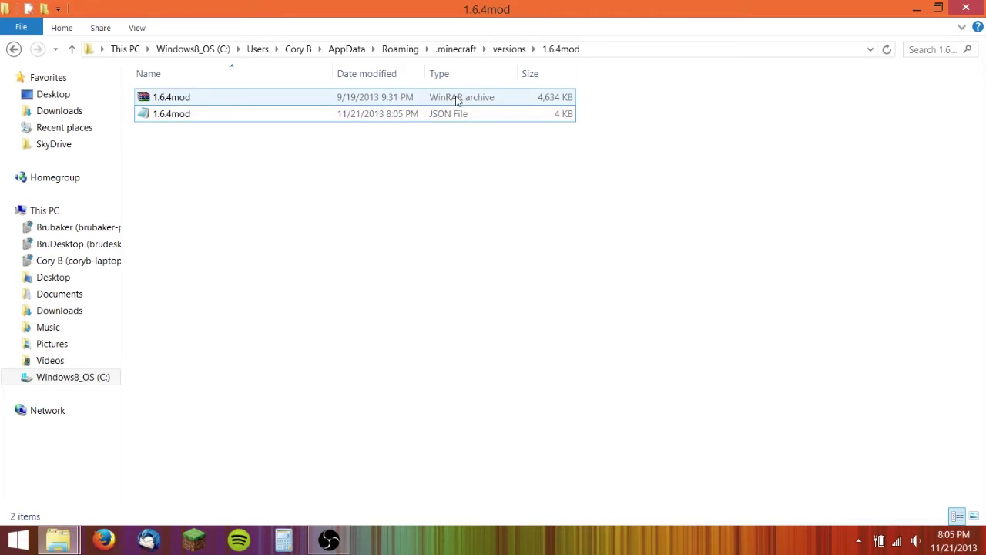
# Step: Open the 1.6.4mod archive in WinRAR and open the TooManyItems2013_09_20_1.6.4 folder
pyautogui.doubleClick(202, 99)
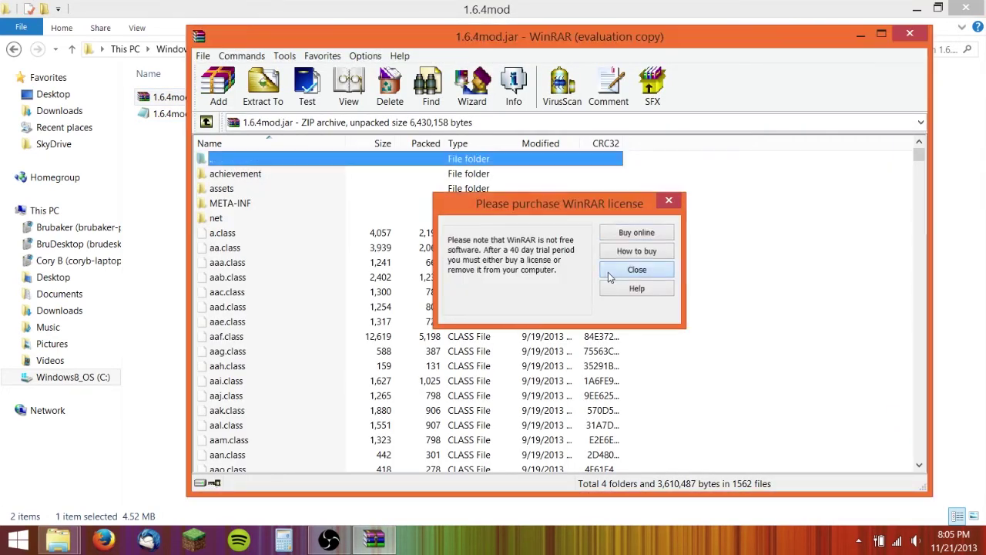
pyautogui.click(608, 272)
pyautogui.moveTo(58, 540)
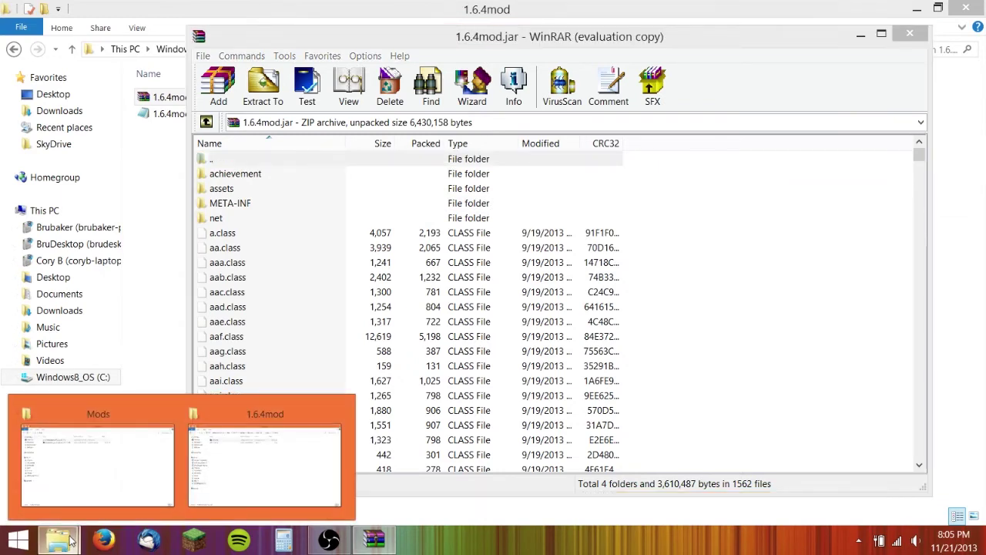
pyautogui.click(91, 470)
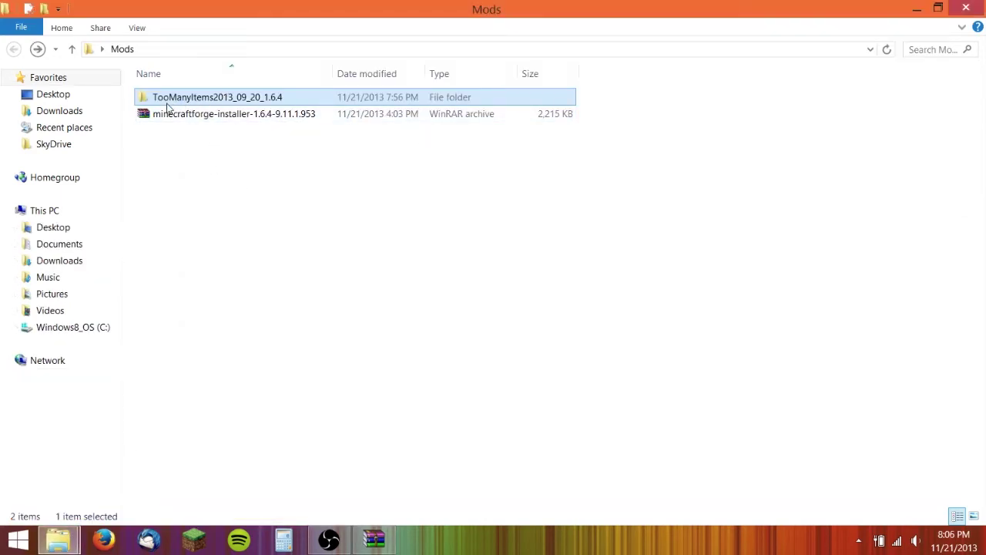
pyautogui.doubleClick(180, 103)
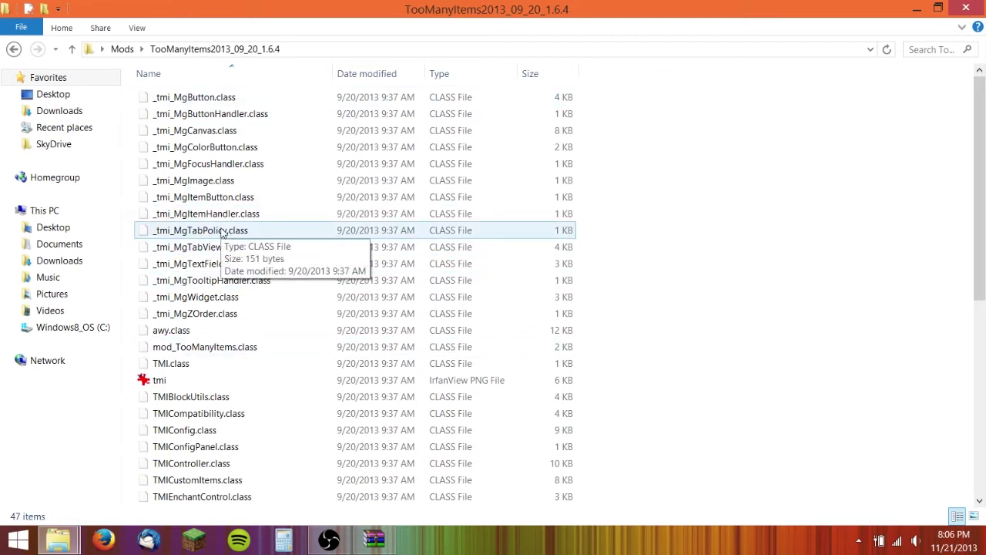
# Step: Drag all 47 TooManyItems files into the 1.6.4mod archive, confirm, and close WinRAR
pyautogui.hotkey('ctrl', 'a')
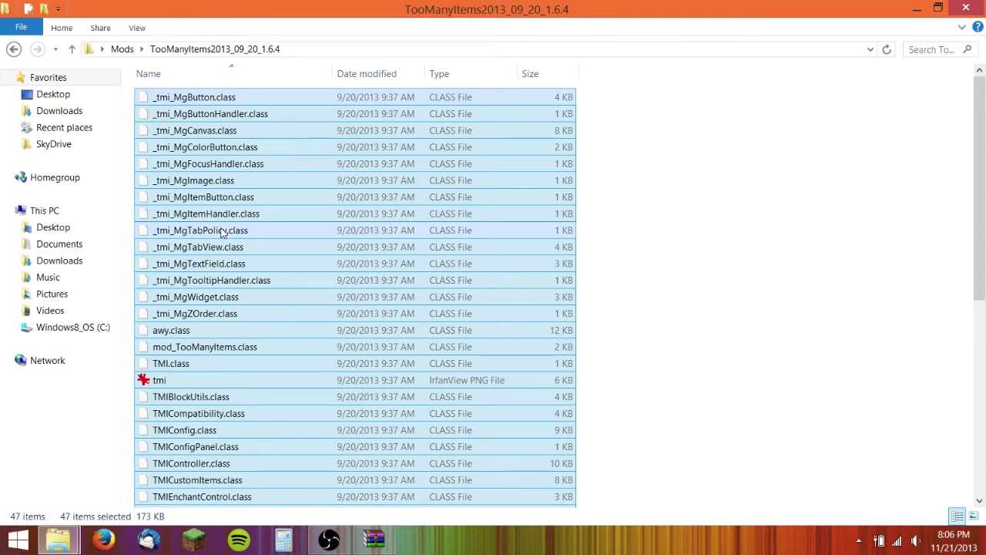
pyautogui.rightClick(222, 233)
pyautogui.moveTo(157, 227); pyautogui.dragTo(300, 271)
pyautogui.click(539, 391)
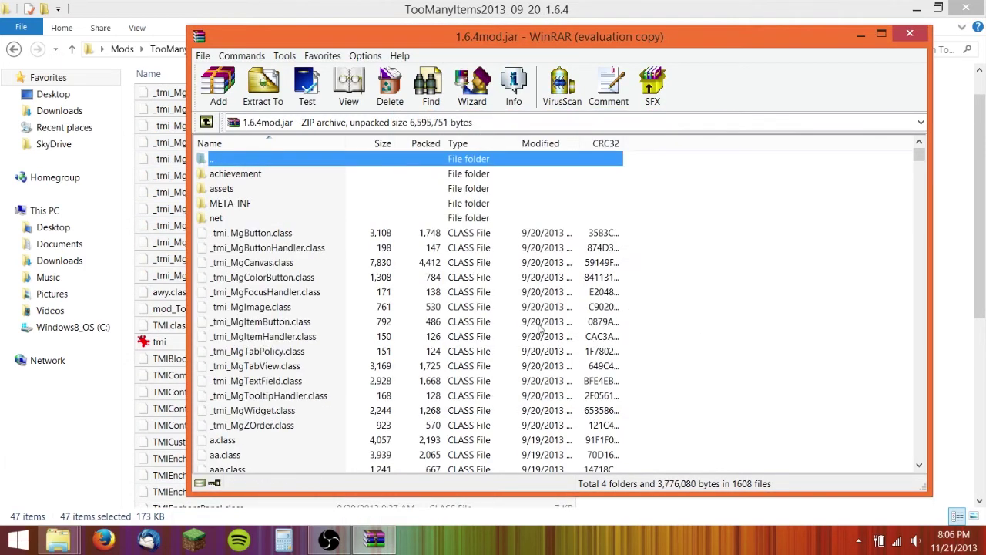
pyautogui.click(911, 33)
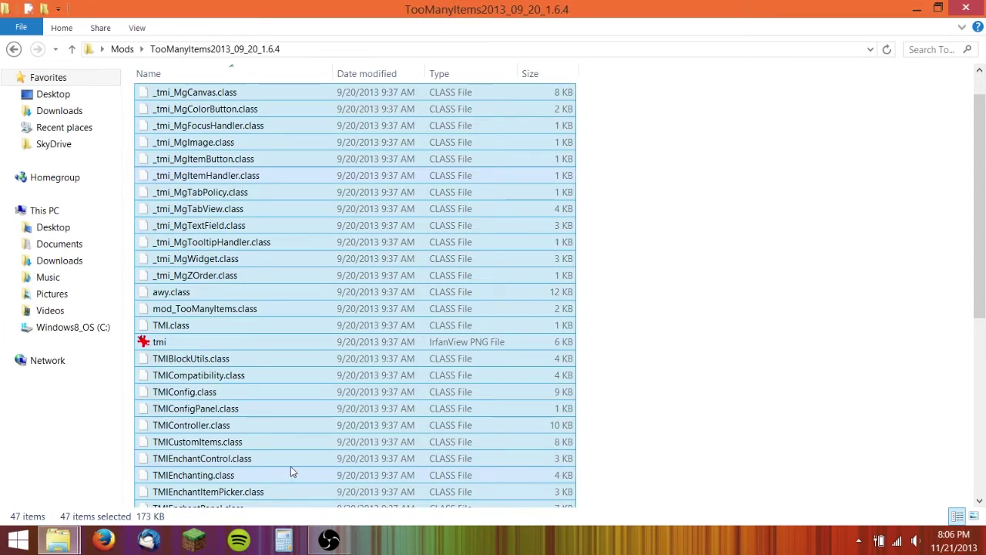
# Step: Edit the player's launcher profile to use release 1.6.4mod and save it
pyautogui.click(594, 388)
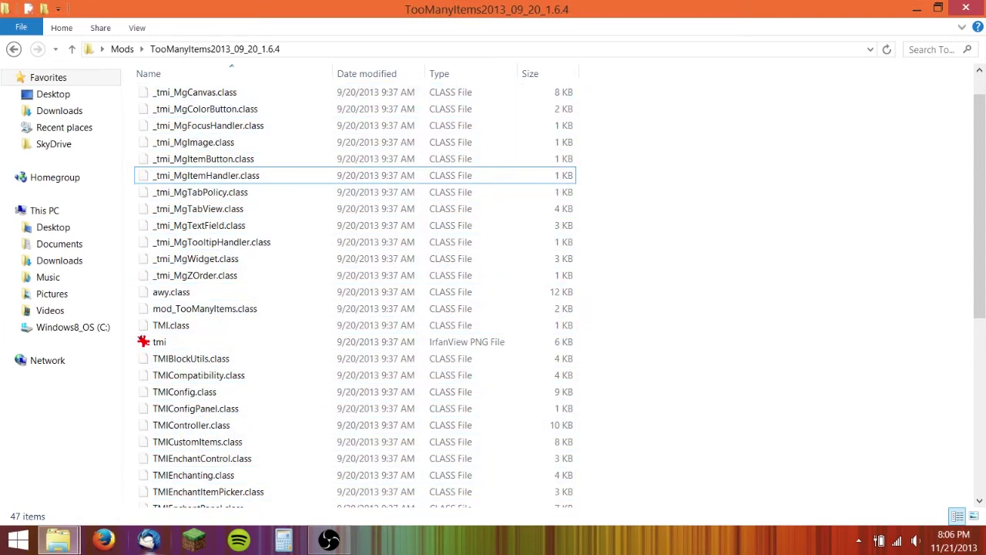
pyautogui.click(193, 539)
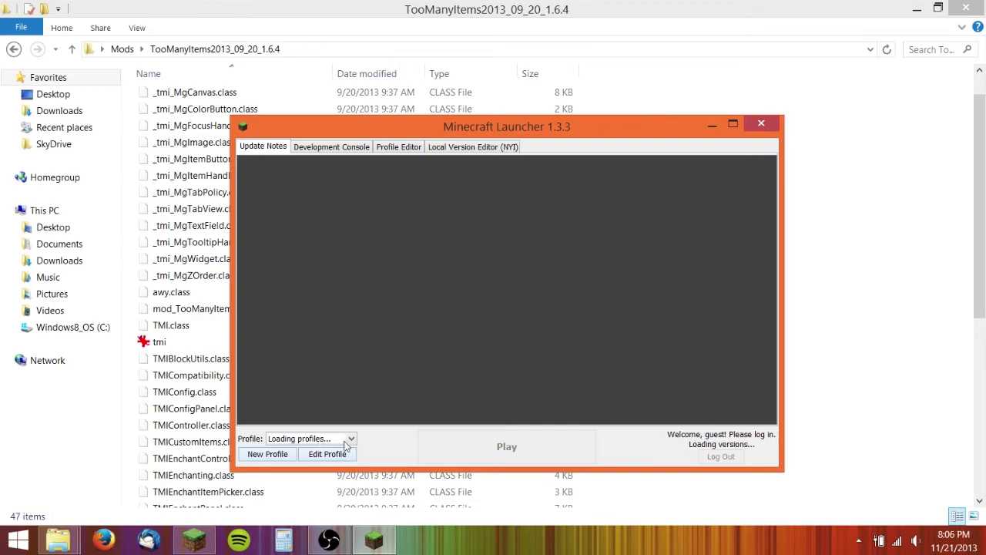
pyautogui.click(333, 439)
pyautogui.click(303, 453)
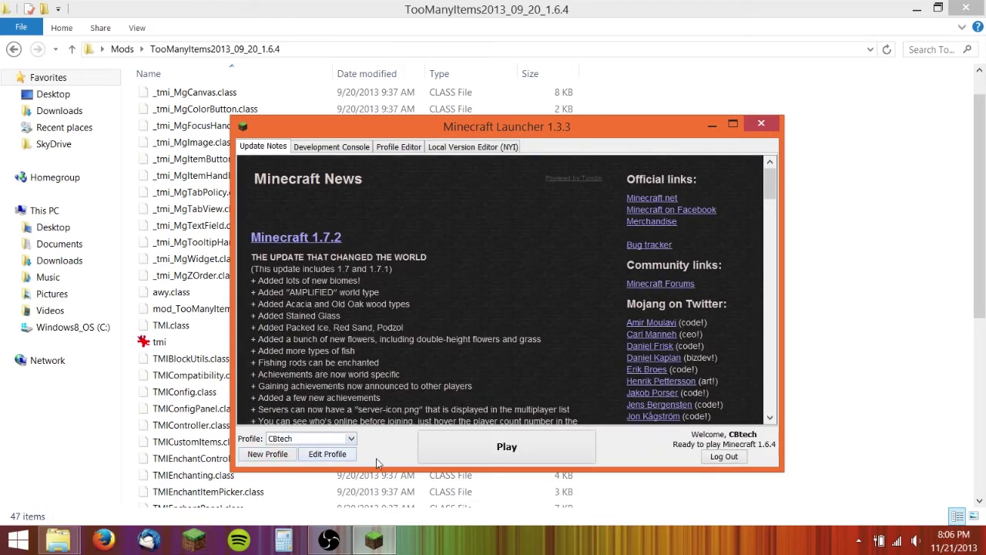
pyautogui.click(323, 456)
pyautogui.click(447, 351)
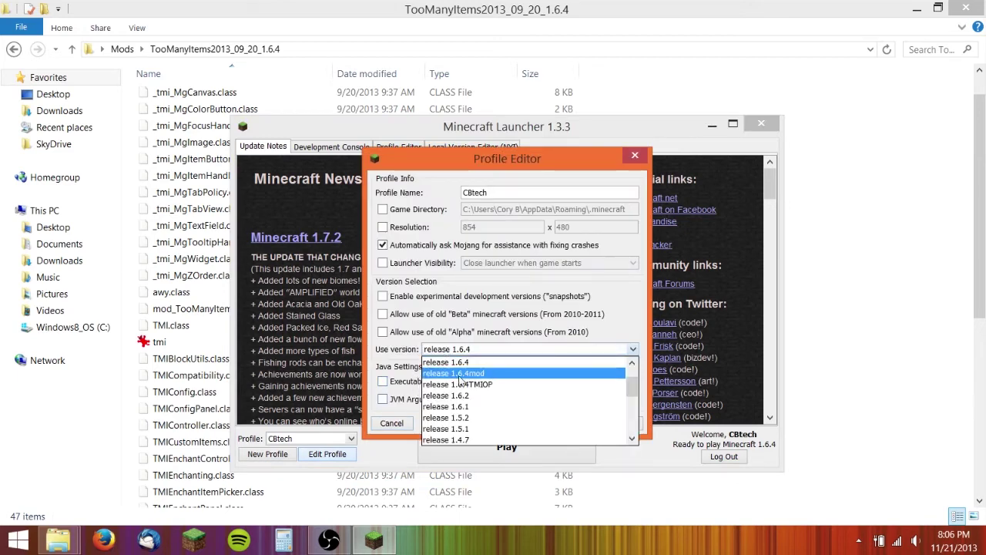
pyautogui.scroll(1, 484, 376)
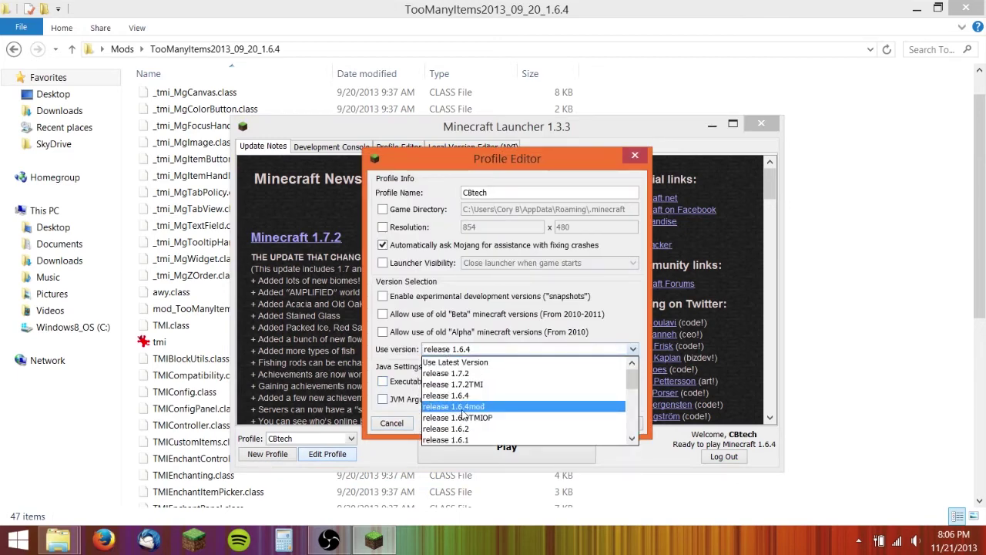
pyautogui.click(478, 414)
pyautogui.click(620, 423)
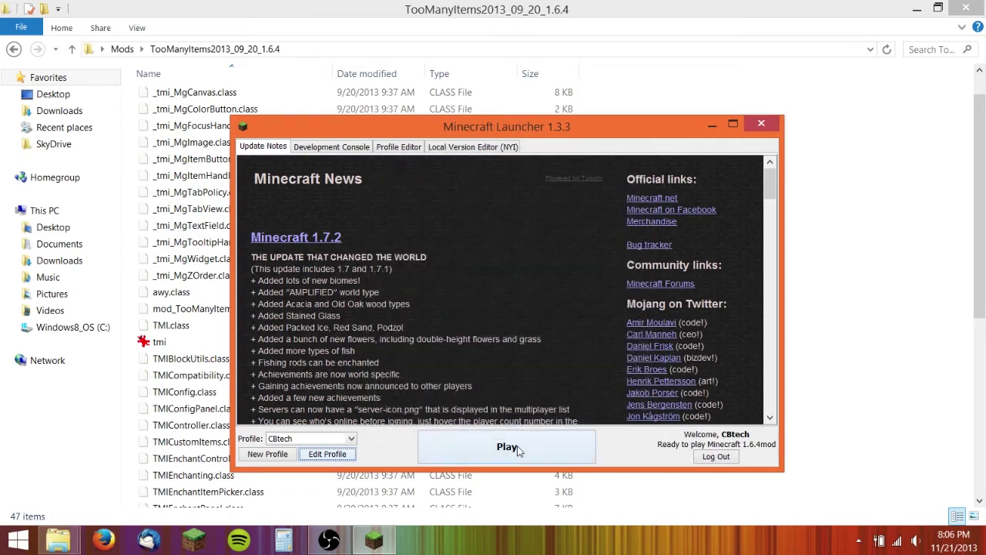
# Step: Try playing the 1.6.4mod profile, then move the launcher aside and minimize it
pyautogui.click(495, 455)
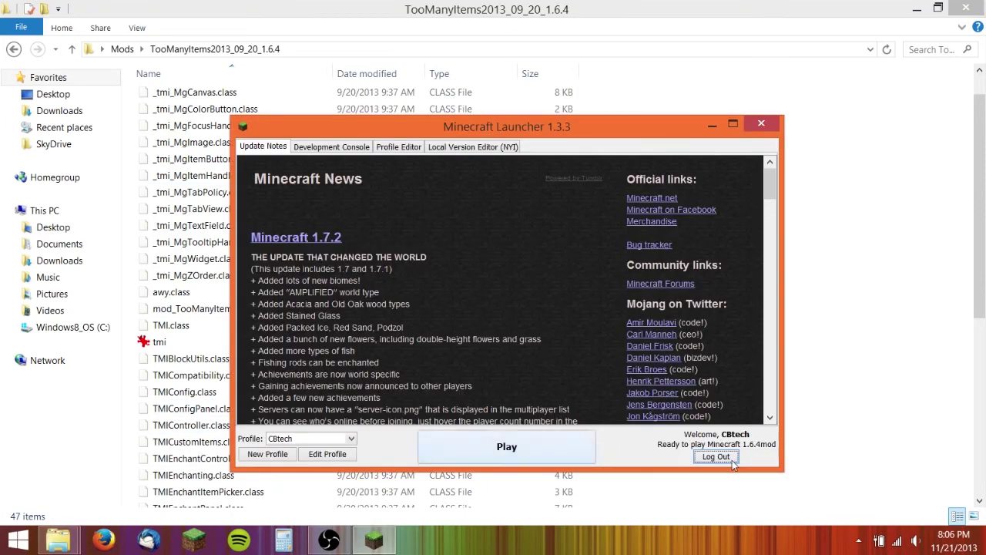
pyautogui.click(530, 455)
pyautogui.moveTo(512, 127); pyautogui.dragTo(648, 115)
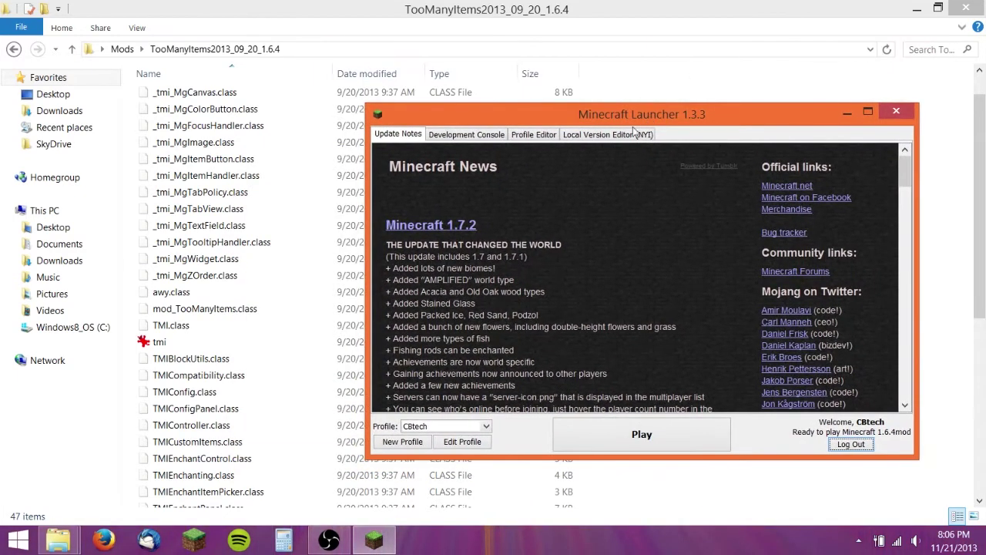
pyautogui.click(847, 114)
# Step: Open 1.6.4mod.json in Notepad and remove the 'mod' suffix from the id
pyautogui.moveTo(59, 543)
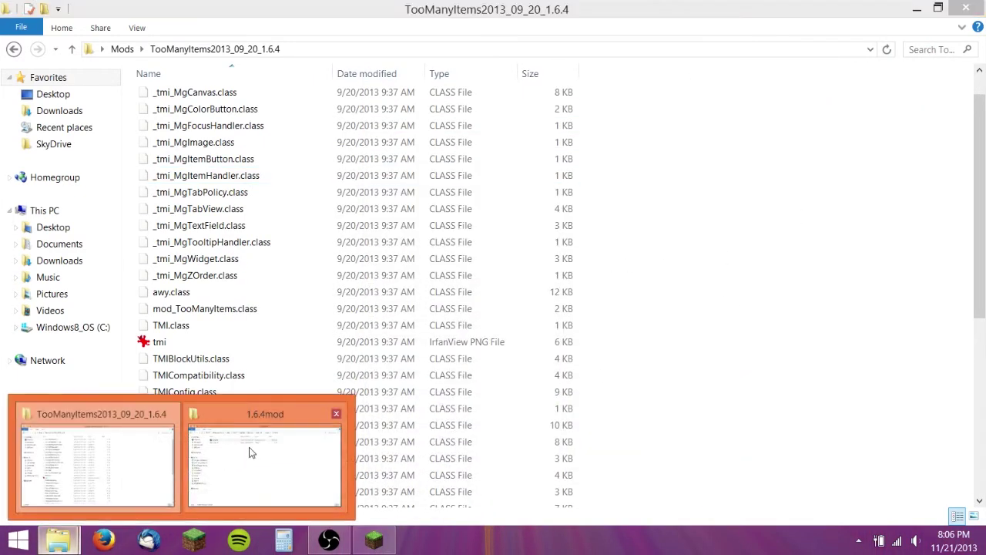
pyautogui.click(245, 451)
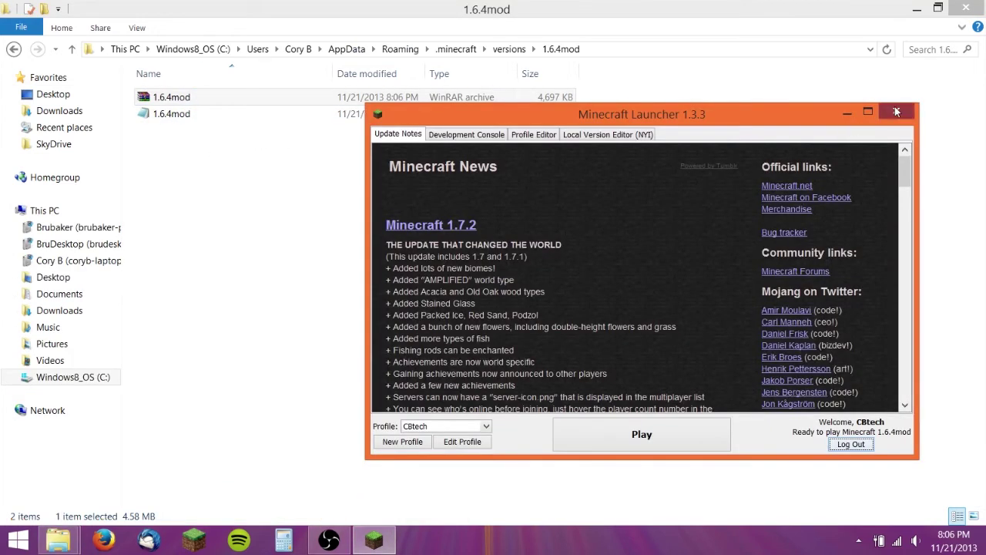
pyautogui.click(904, 111)
pyautogui.click(178, 123)
pyautogui.doubleClick(174, 115)
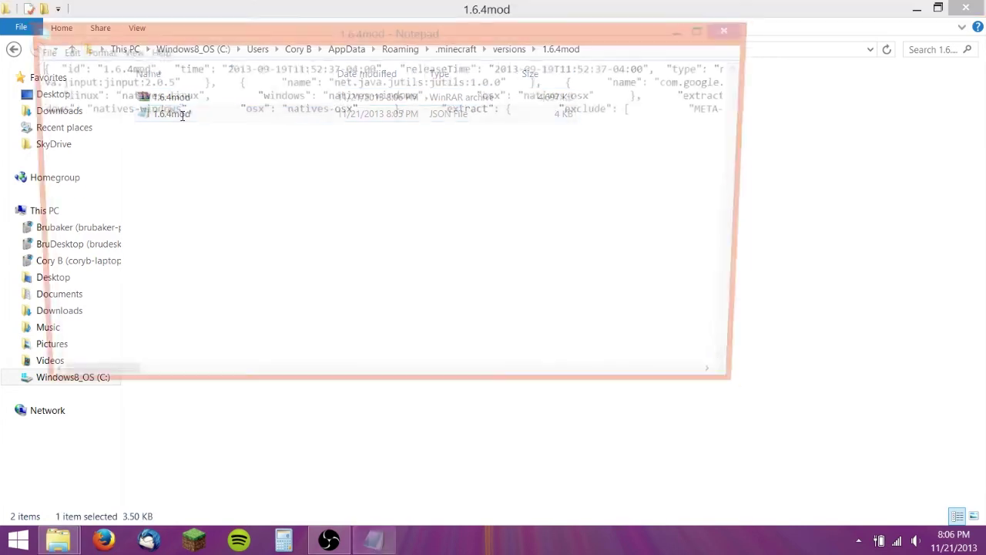
pyautogui.moveTo(145, 67); pyautogui.dragTo(125, 67)
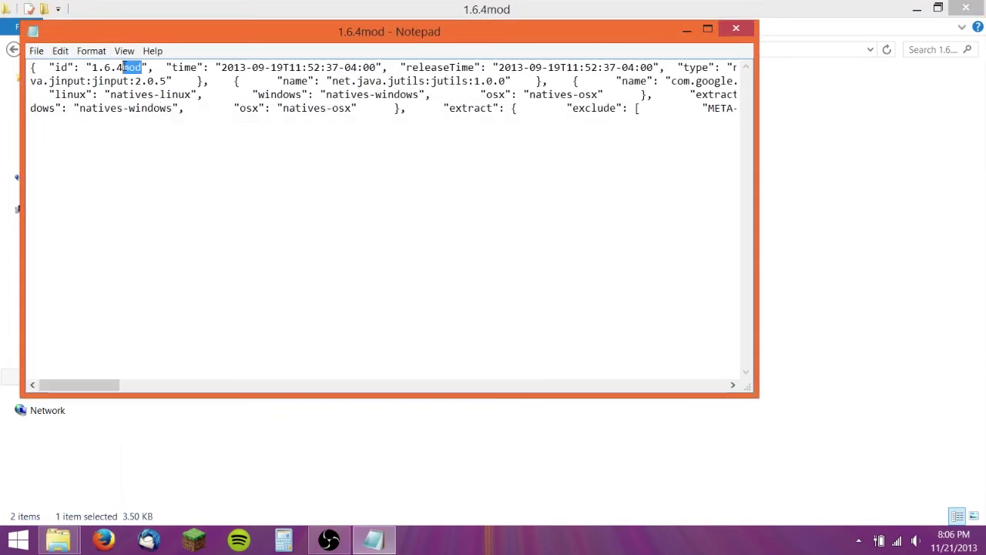
pyautogui.press('BackSpace')
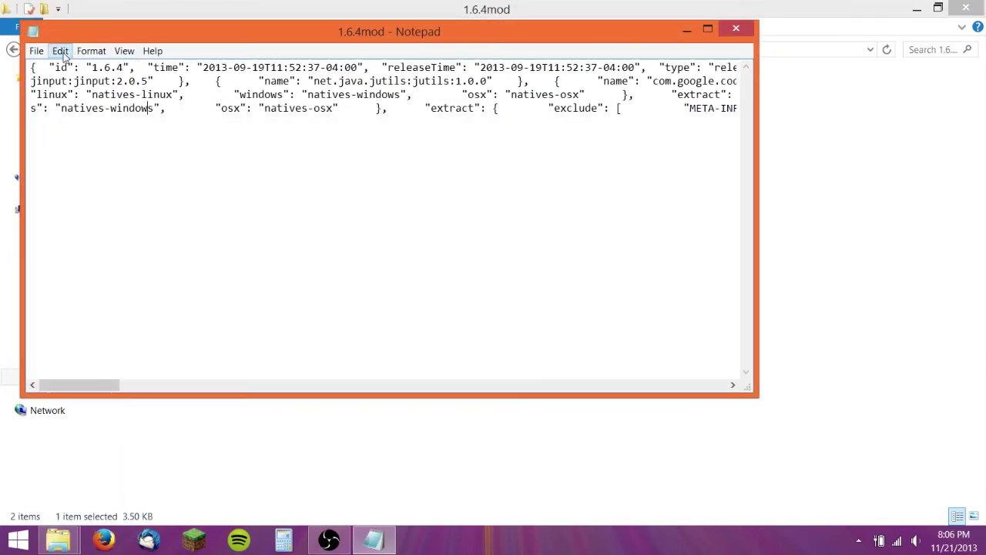
# Step: Replace all occurrences of 1.6.4 with 1.6.4mod and save the file
pyautogui.click(61, 53)
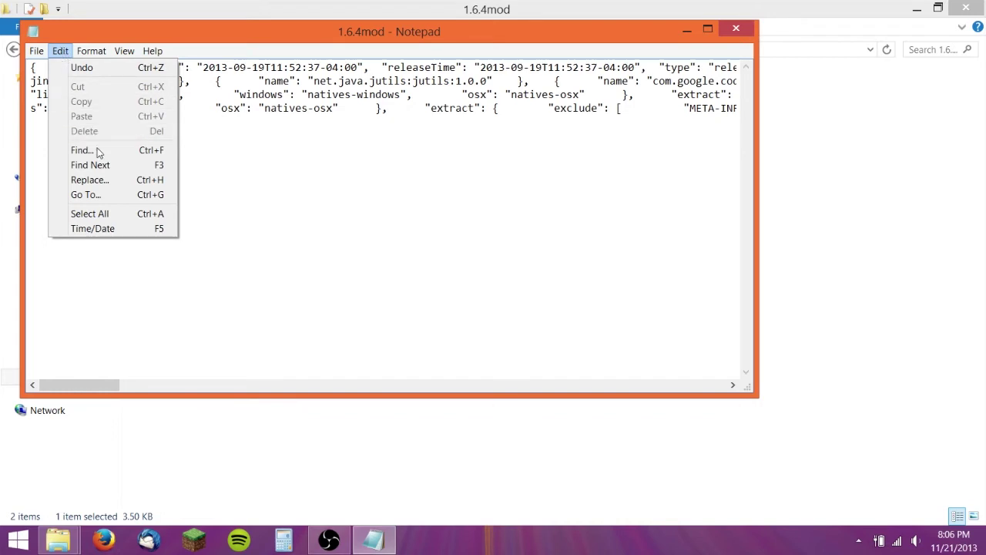
pyautogui.click(89, 180)
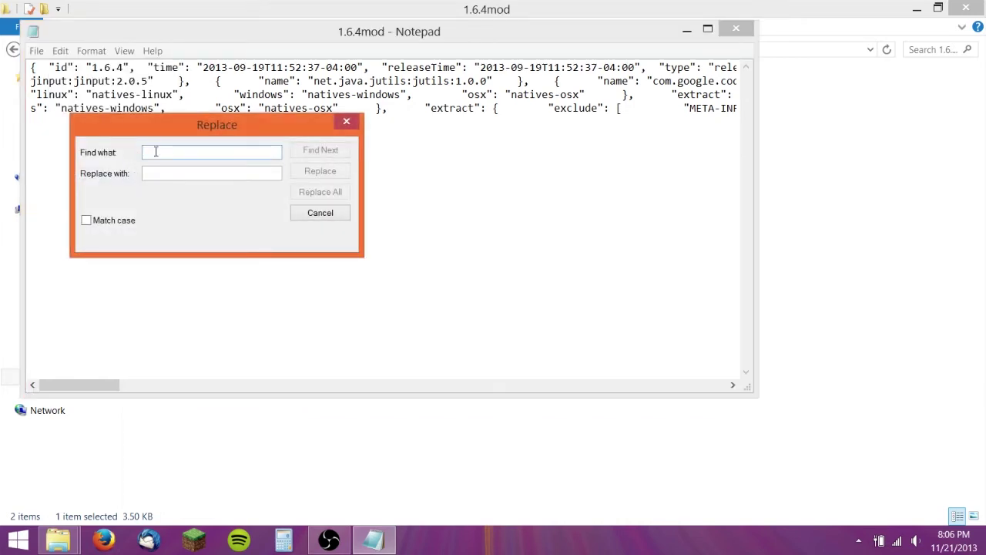
pyautogui.write('1.6.4mod')
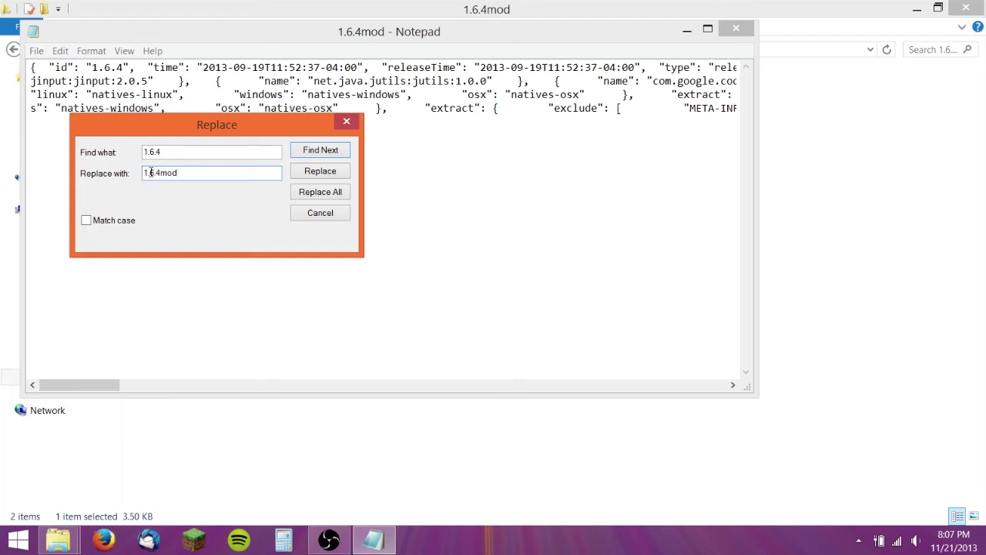
pyautogui.click(319, 193)
pyautogui.click(346, 121)
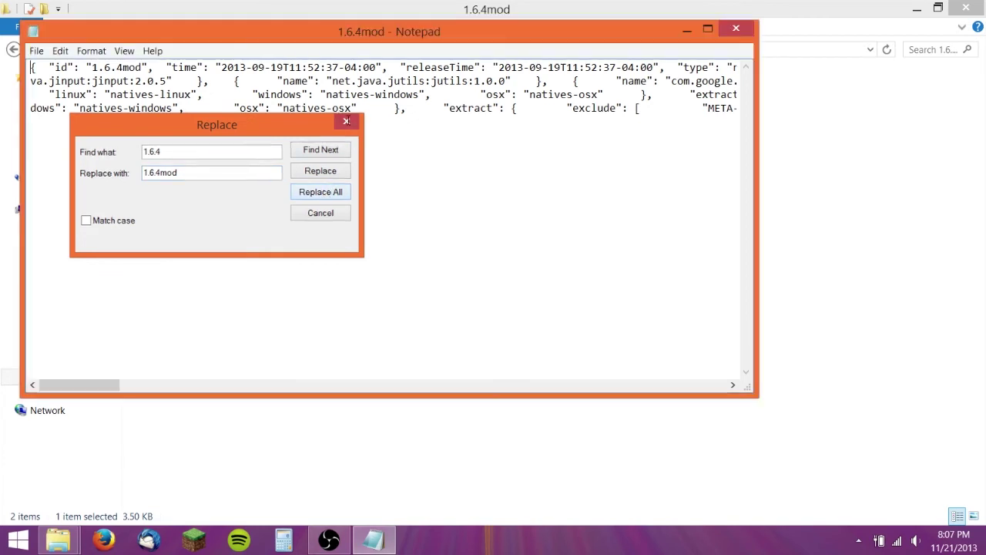
pyautogui.click(36, 50)
pyautogui.click(58, 96)
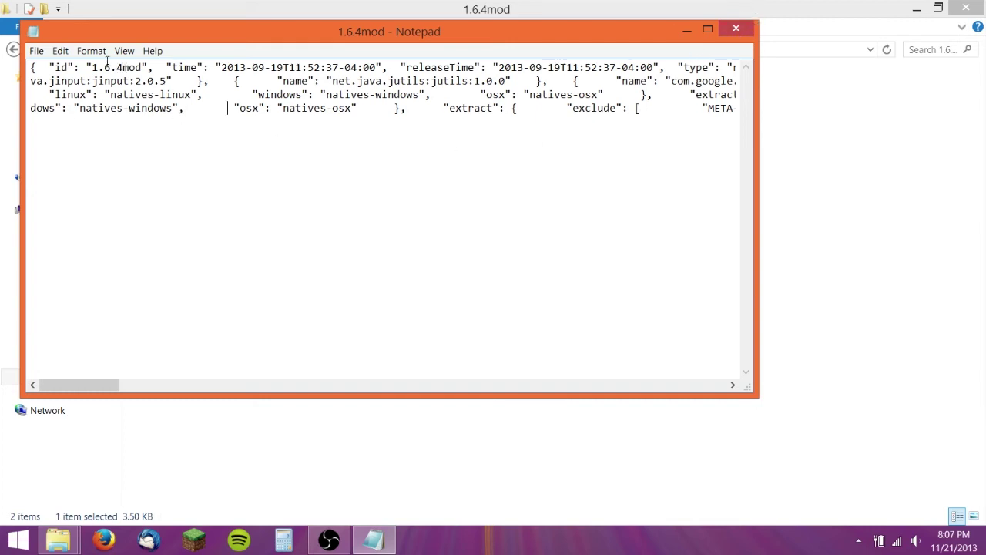
pyautogui.click(36, 51)
pyautogui.click(55, 98)
# Step: Close the edited JSON, launch Minecraft 1.6.4mod from the launcher, then return to the file window
pyautogui.click(736, 29)
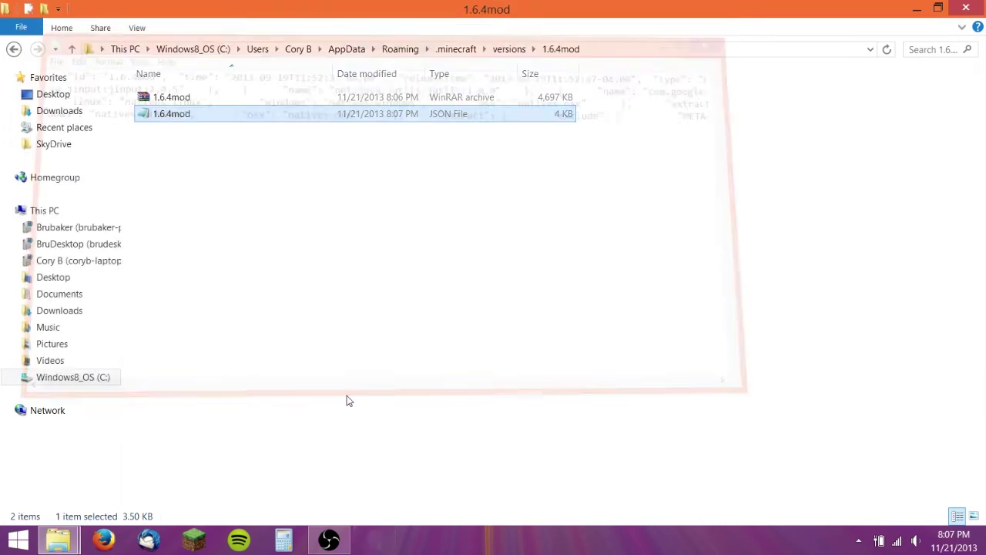
pyautogui.click(195, 540)
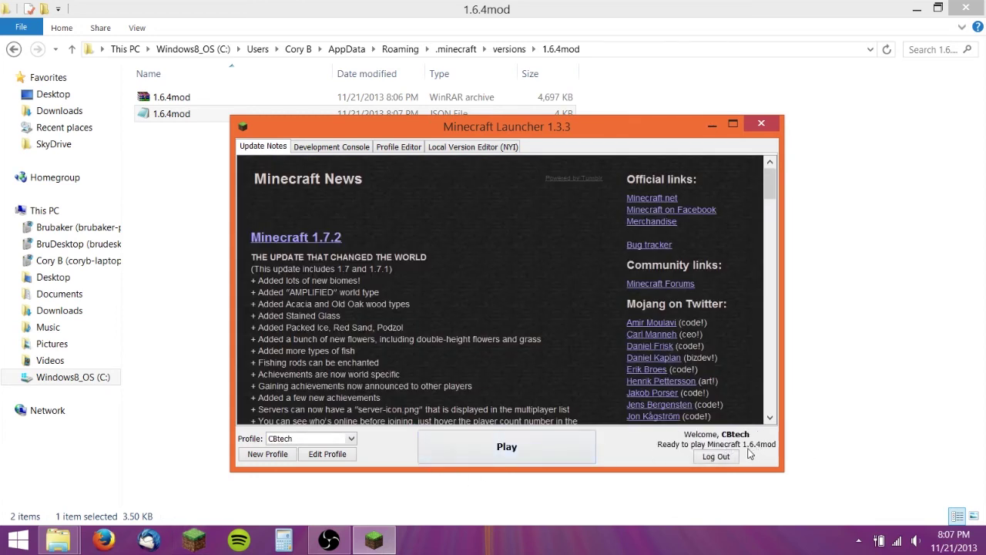
pyautogui.click(528, 457)
pyautogui.click(712, 124)
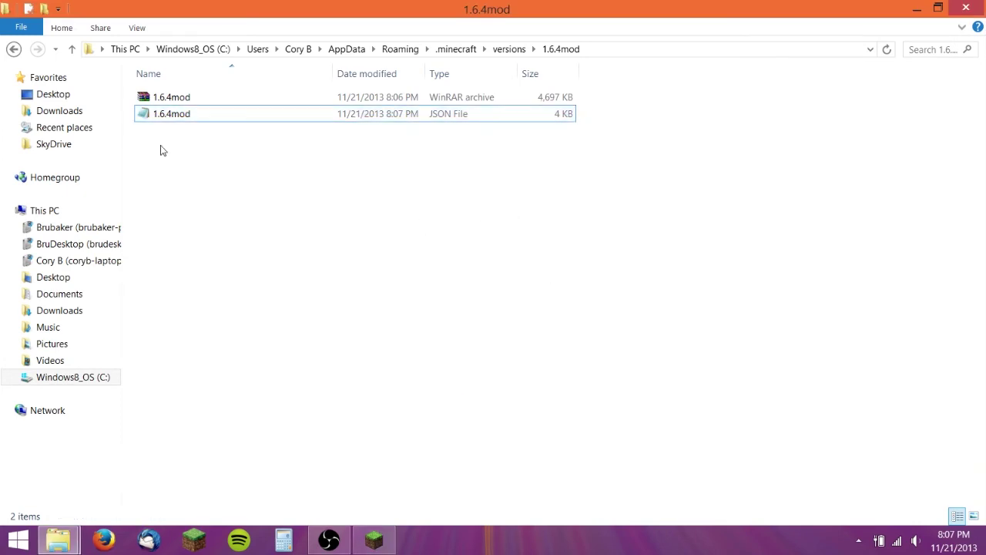
# Step: Return from the 1.6.4mod folder to the versions folder listing
pyautogui.click(14, 49)
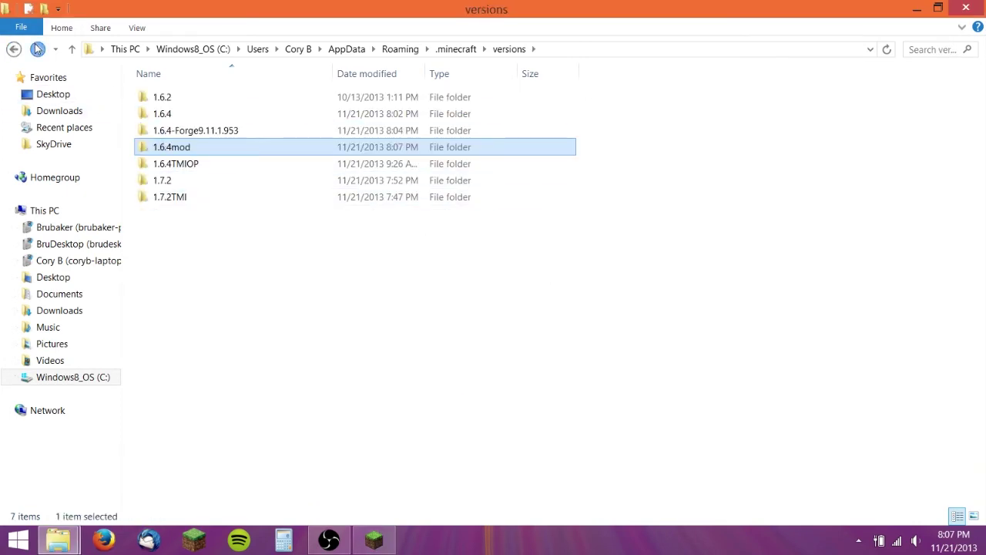
pyautogui.click(37, 49)
pyautogui.click(14, 50)
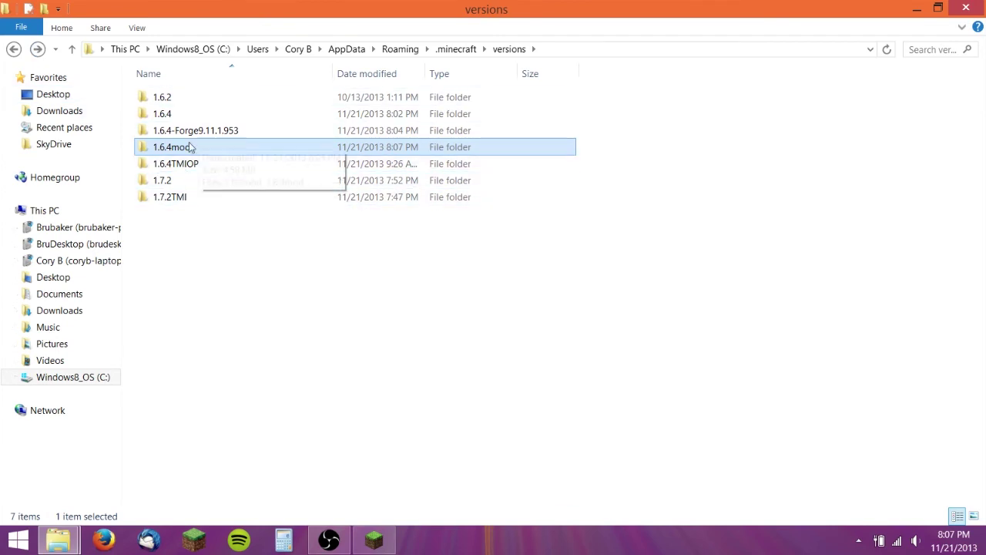
# Step: Browse the version folders, ending with the 1.6.4TMIOP folder selected
pyautogui.click(186, 171)
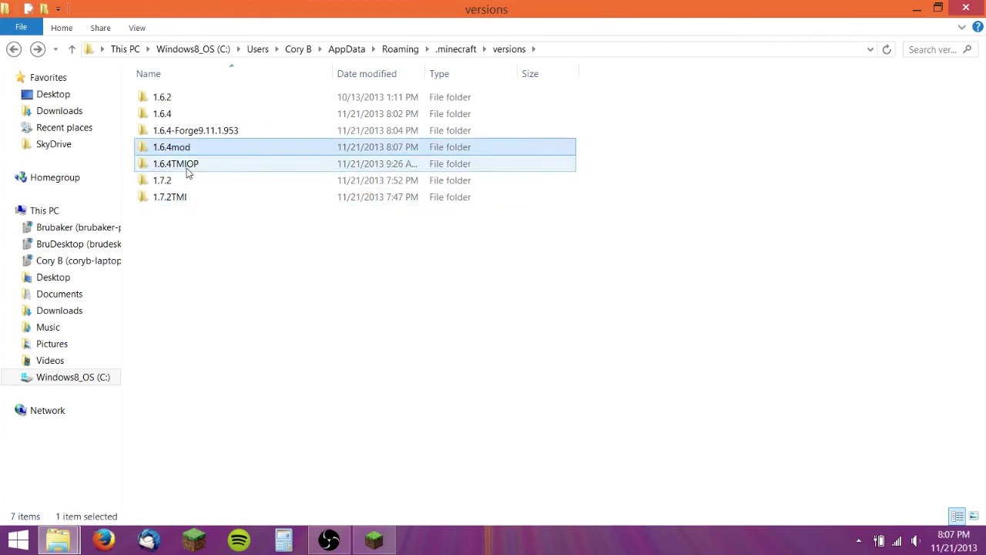
pyautogui.click(181, 185)
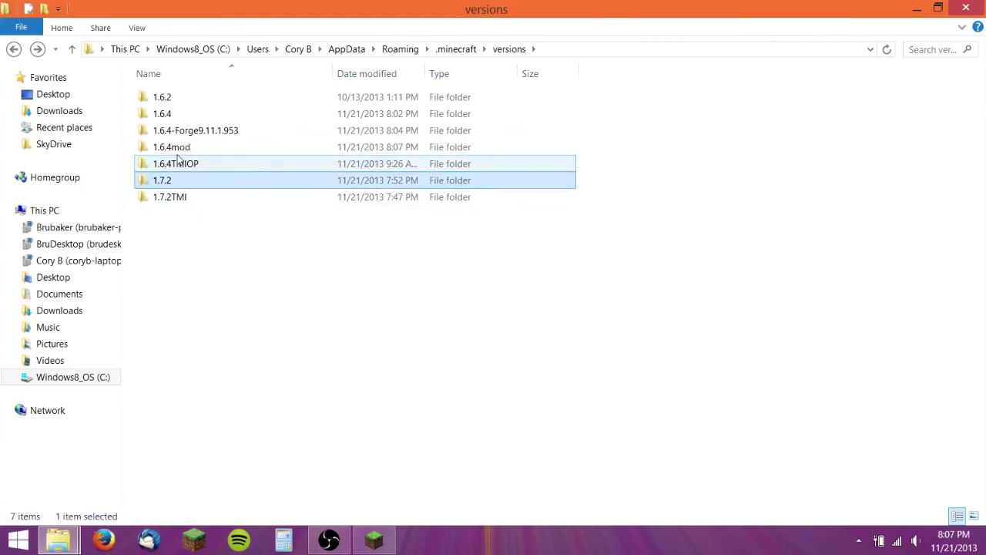
pyautogui.click(178, 165)
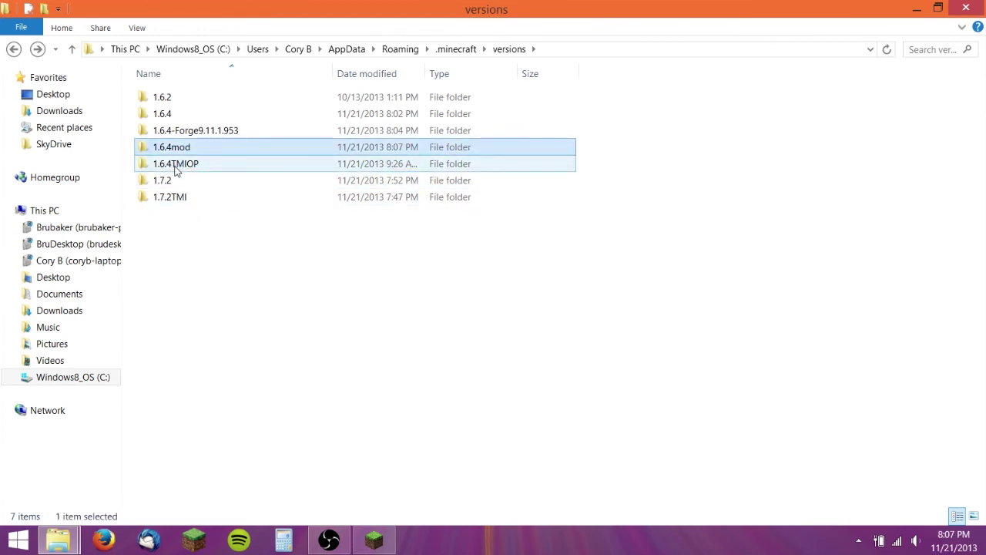
pyautogui.click(179, 228)
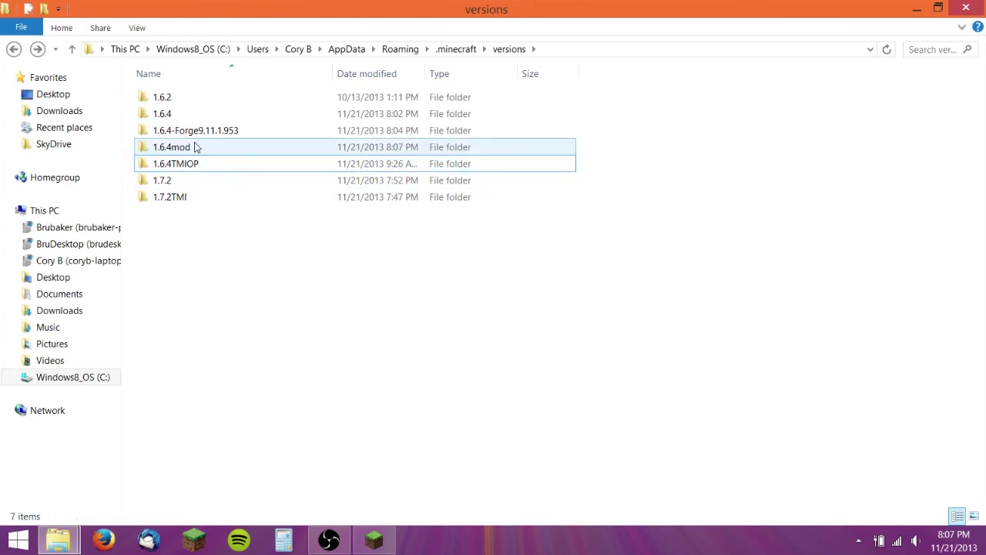
pyautogui.click(193, 163)
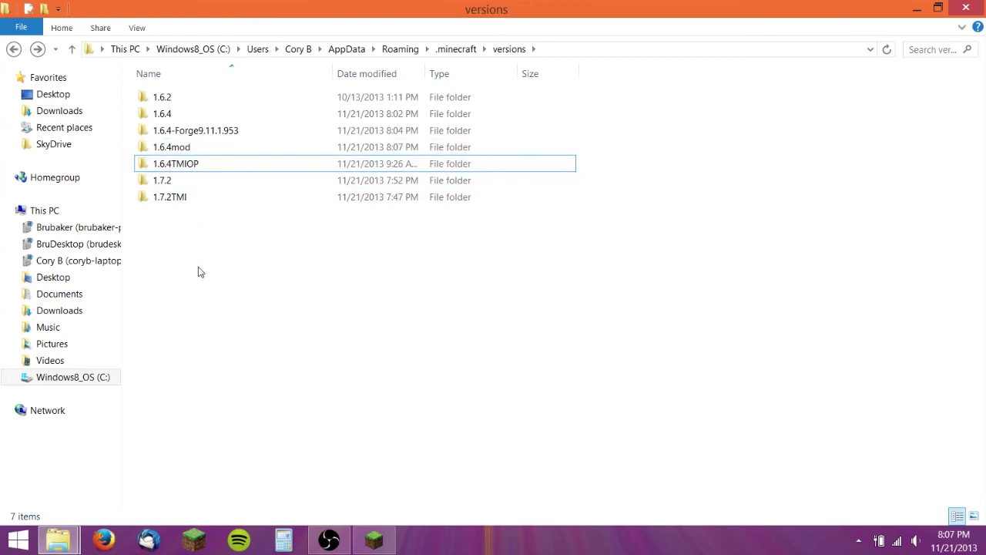